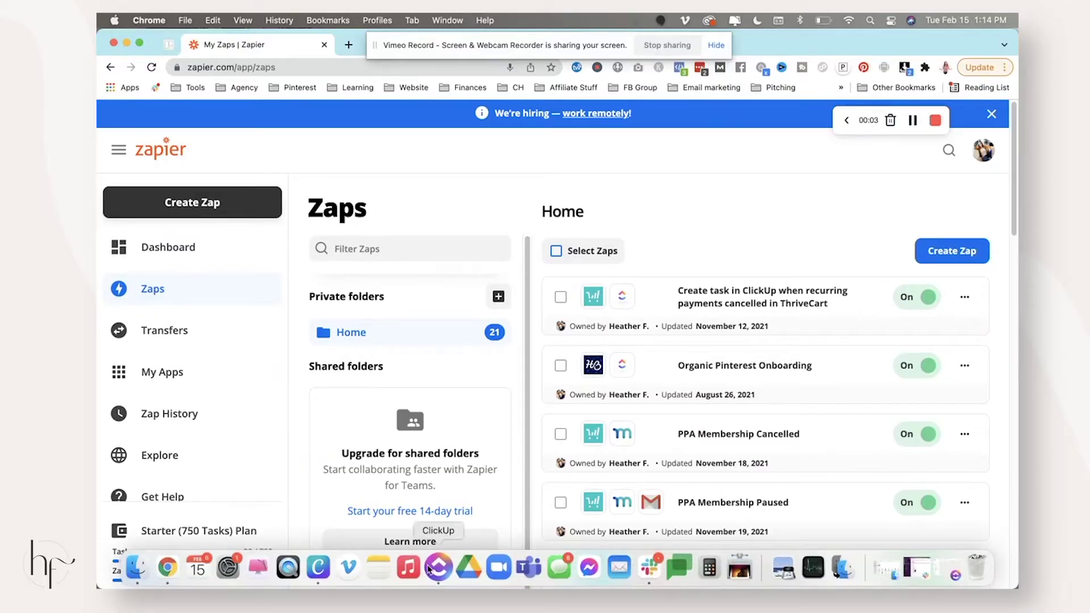
# Switch from Zapier over to the ClickUp app
pyautogui.click(437, 566)
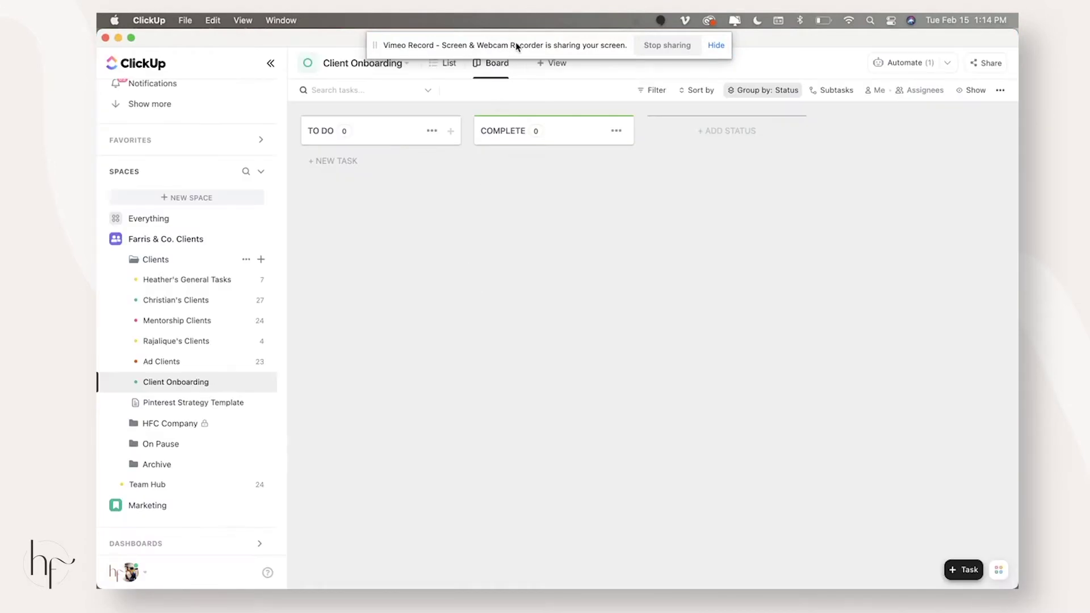
# Bring the ClickUp window forward on the empty Client Onboarding board
pyautogui.moveTo(518, 47); pyautogui.dragTo(776, 48)
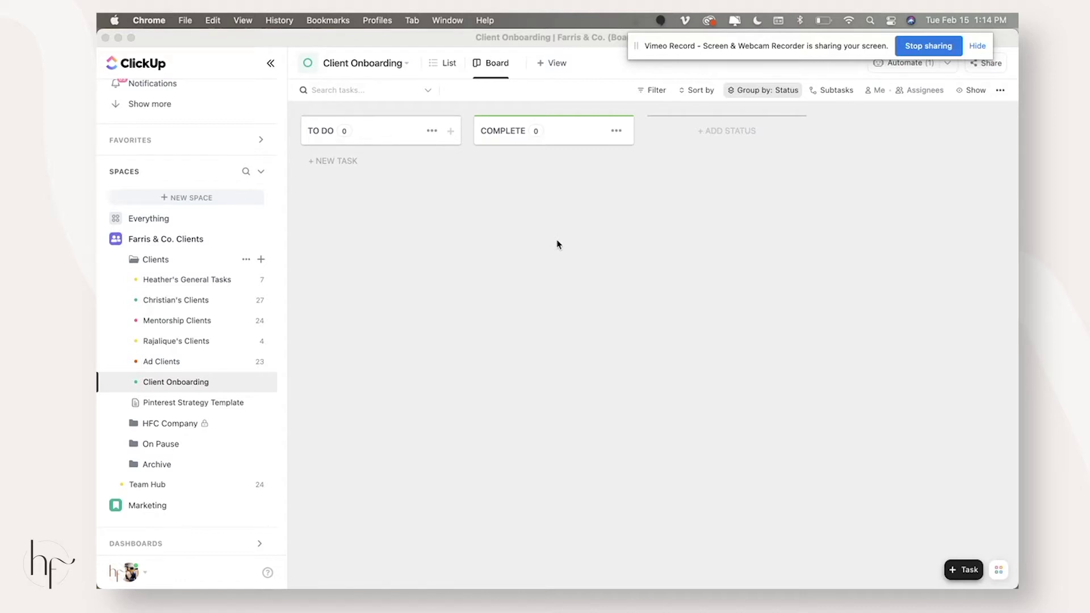
pyautogui.click(546, 66)
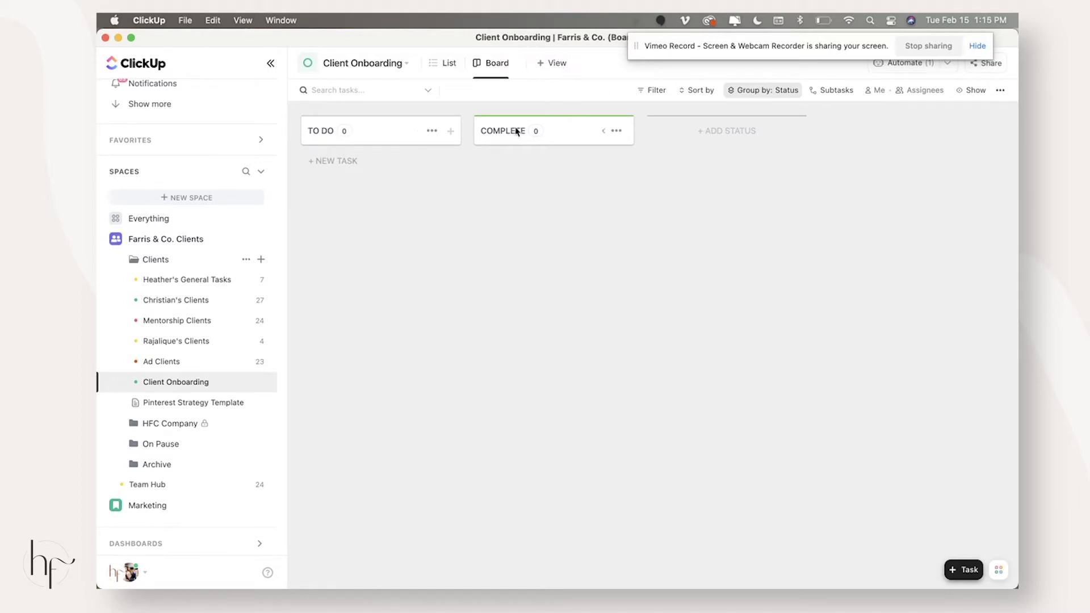
# Add a Form view to the Client Onboarding list and retitle it 'Onboarding Form'
pyautogui.click(554, 64)
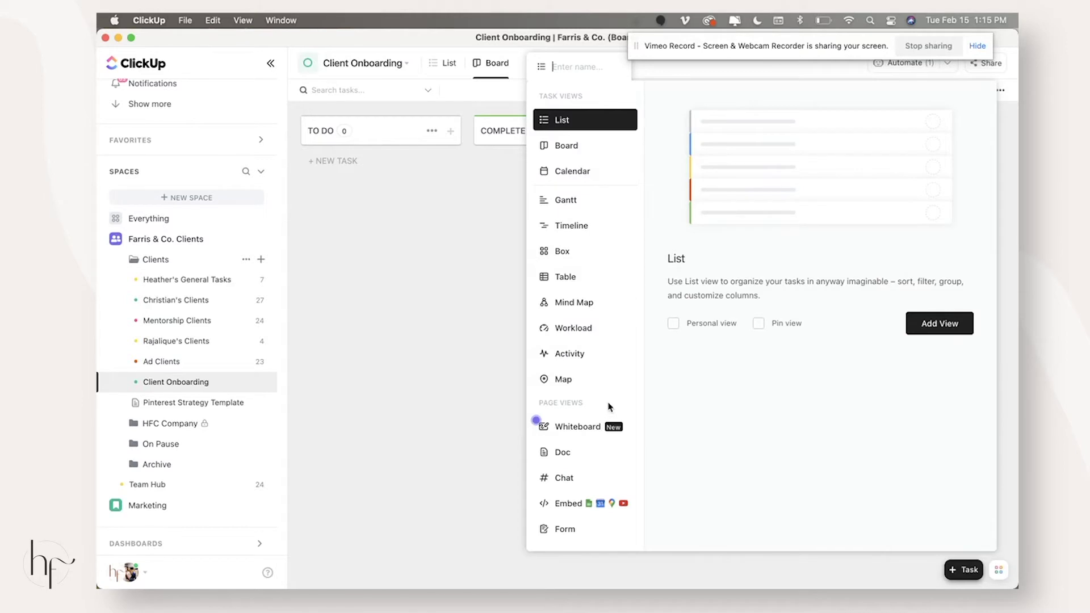
pyautogui.click(579, 531)
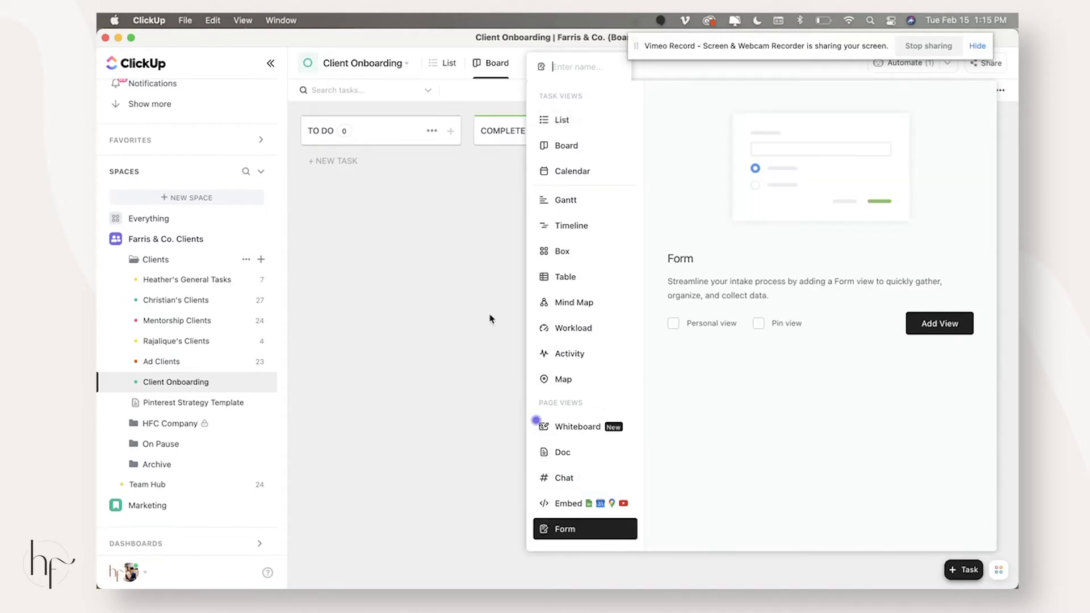
pyautogui.click(939, 324)
pyautogui.click(545, 63)
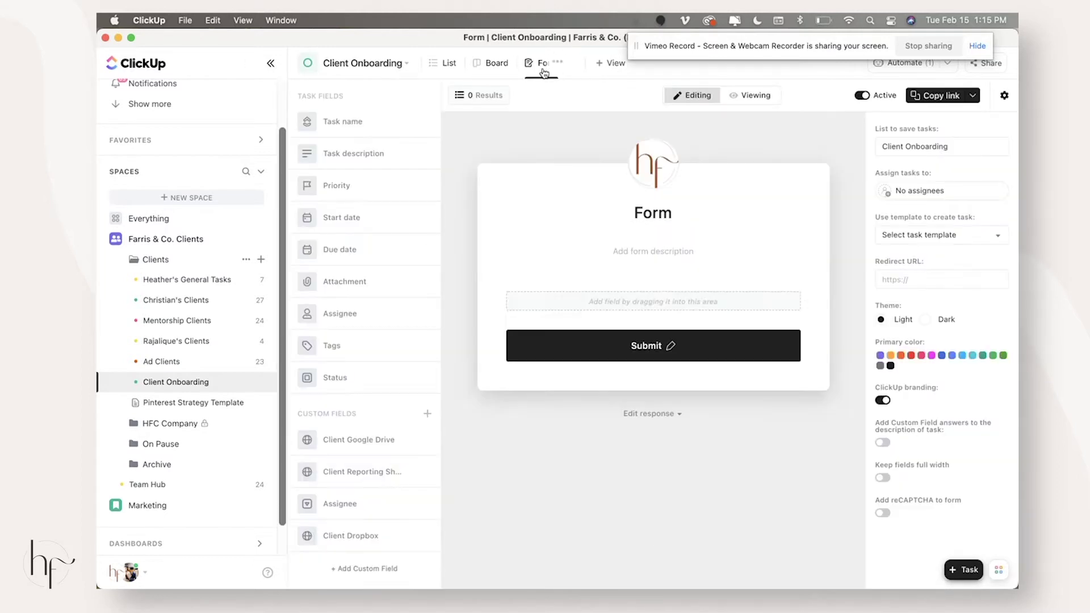
pyautogui.doubleClick(660, 220)
pyautogui.write('Onb')
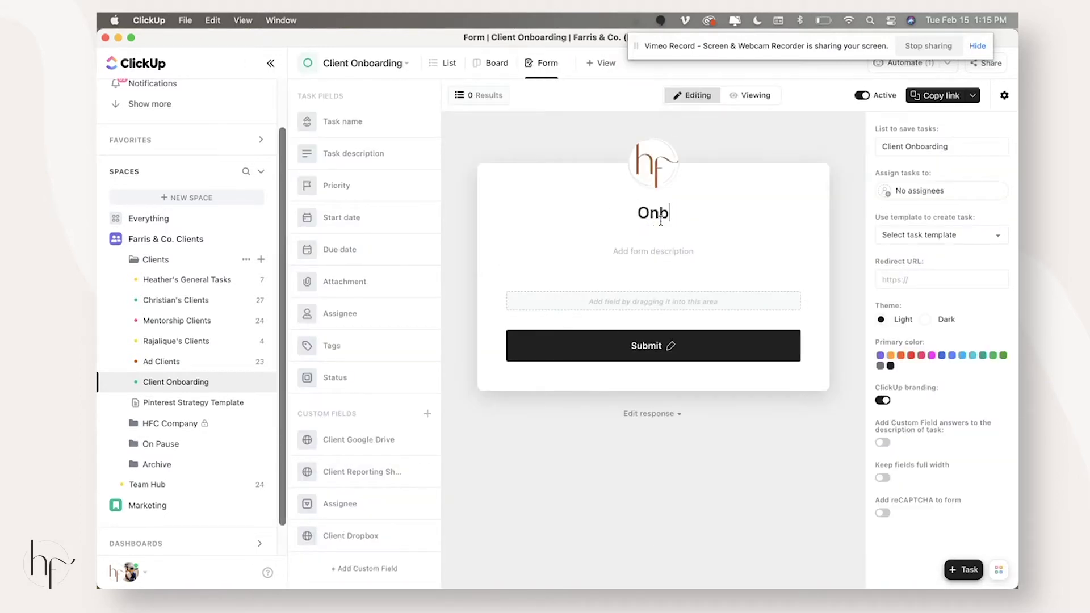
pyautogui.write('oarding Form')
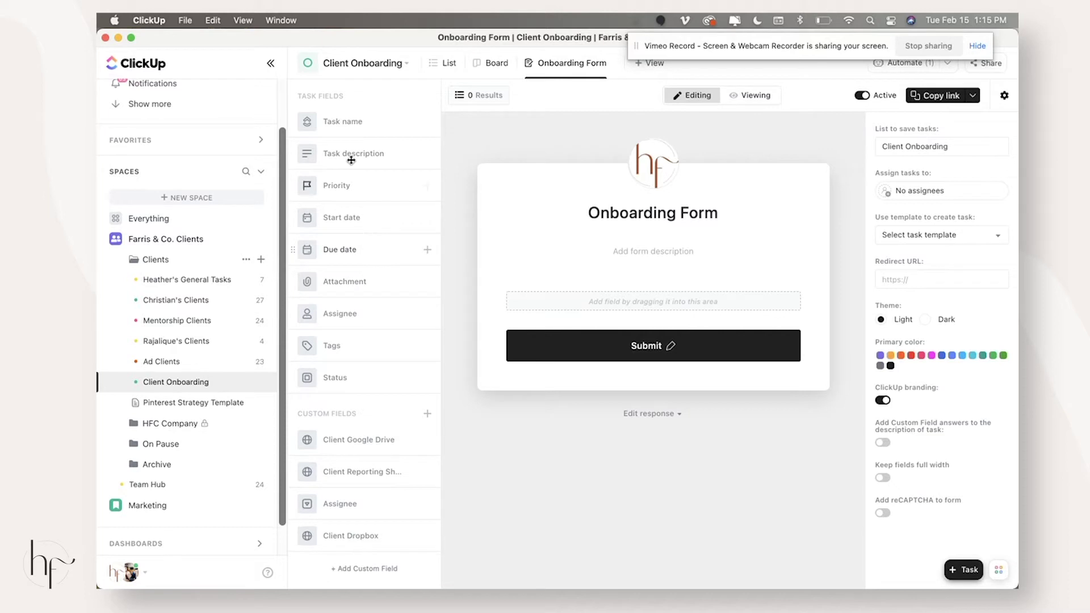
# Add the Task name field to the form, labelled 'Full Name' with placeholder 'Your Name'
pyautogui.click(427, 124)
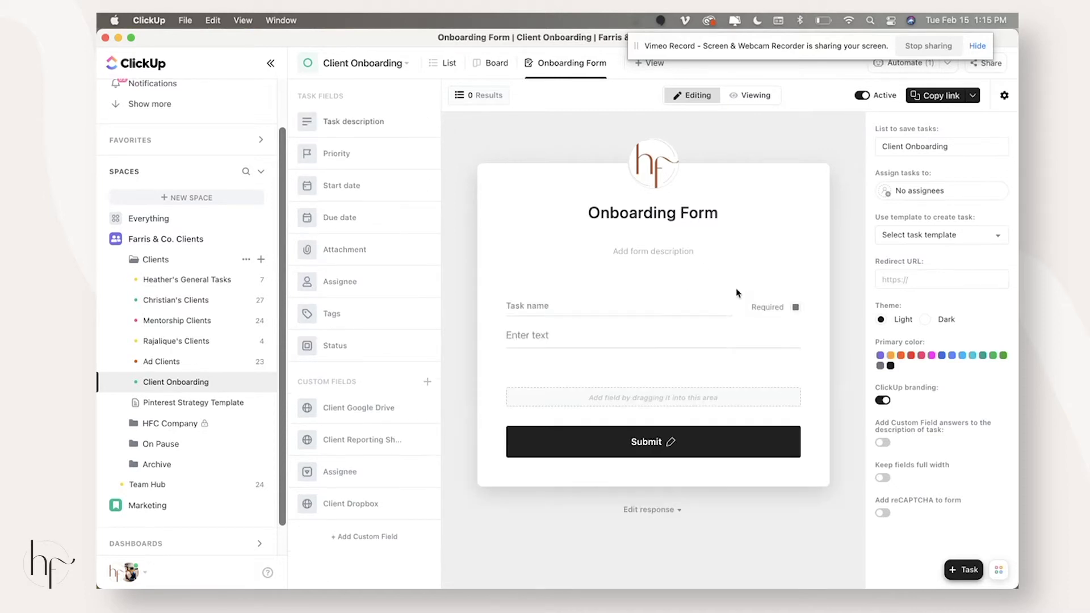
pyautogui.click(558, 304)
pyautogui.tripleClick(558, 304)
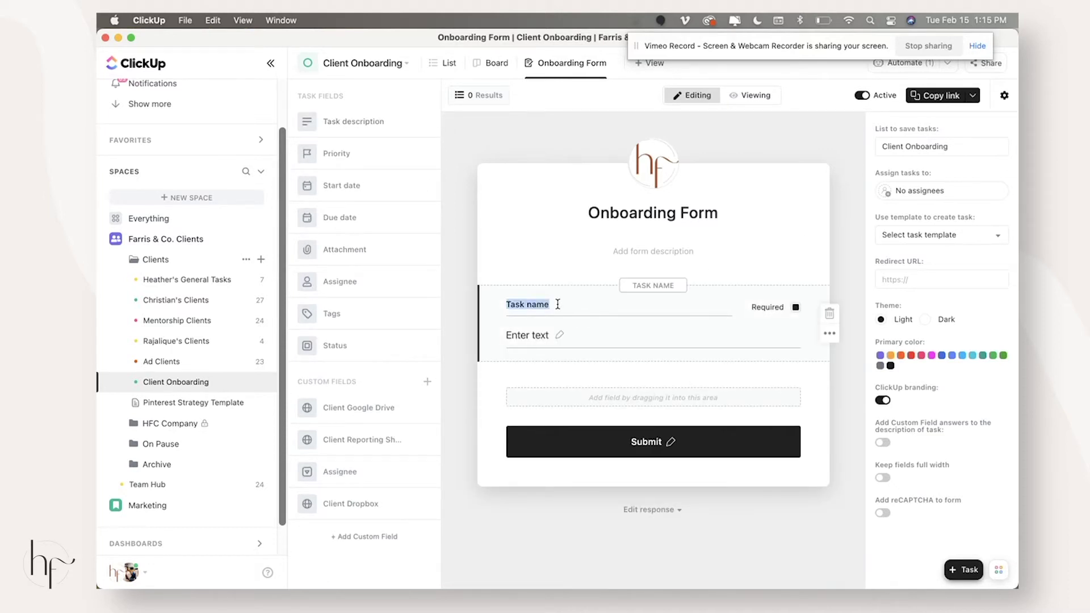
pyautogui.write('Na')
pyautogui.write(' Name')
pyautogui.click(559, 336)
pyautogui.write('Your Name')
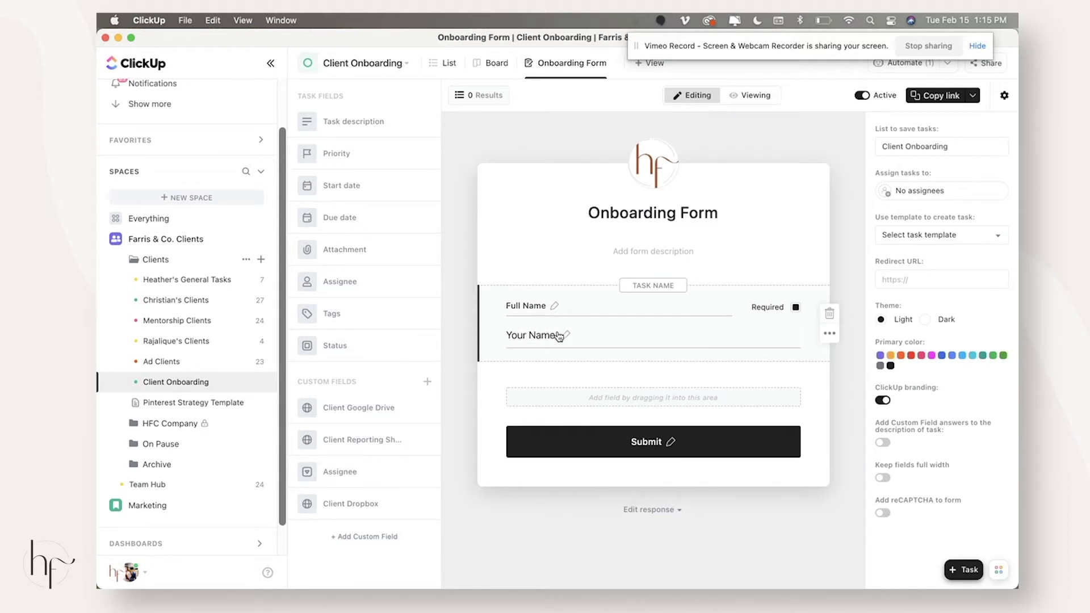
pyautogui.click(534, 236)
# Create a long-text custom field named 'Create a Google Drive Folder & Paste URL'
pyautogui.click(426, 386)
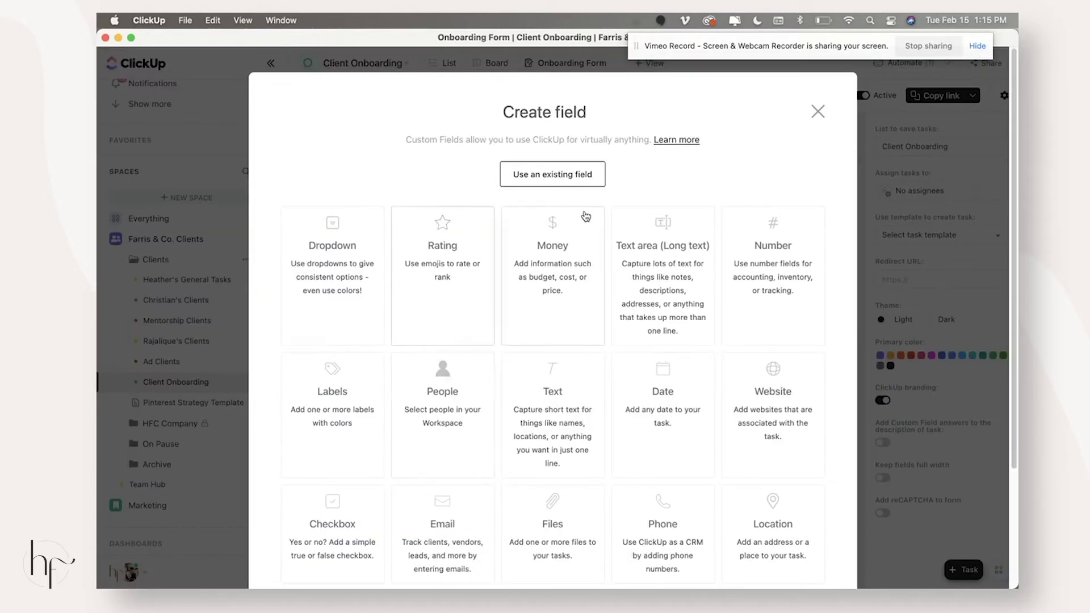
pyautogui.scroll(-2, 679, 290)
pyautogui.click(663, 164)
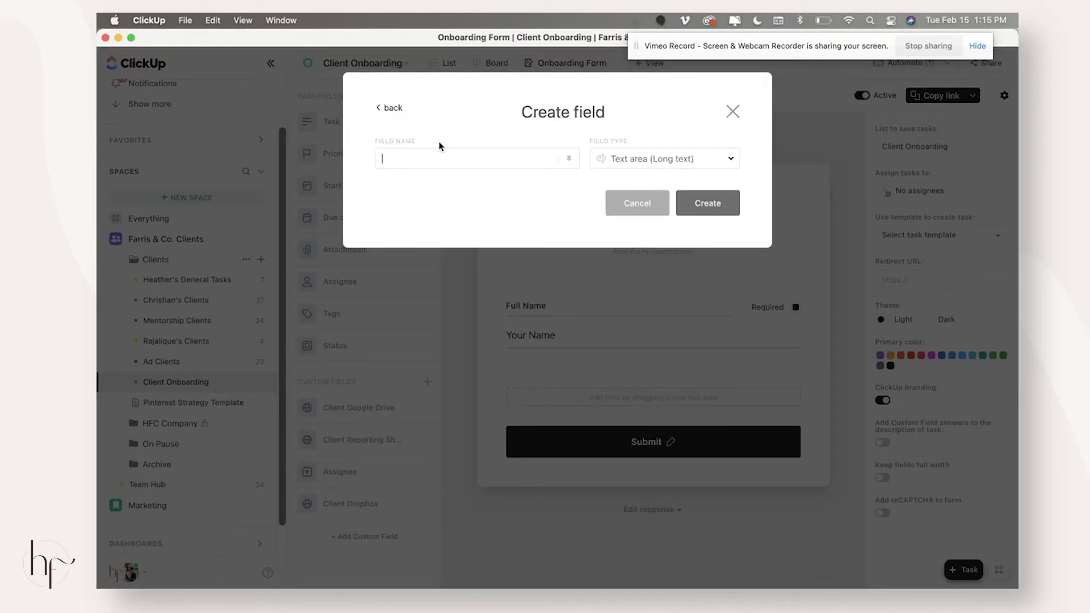
pyautogui.write('What is your')
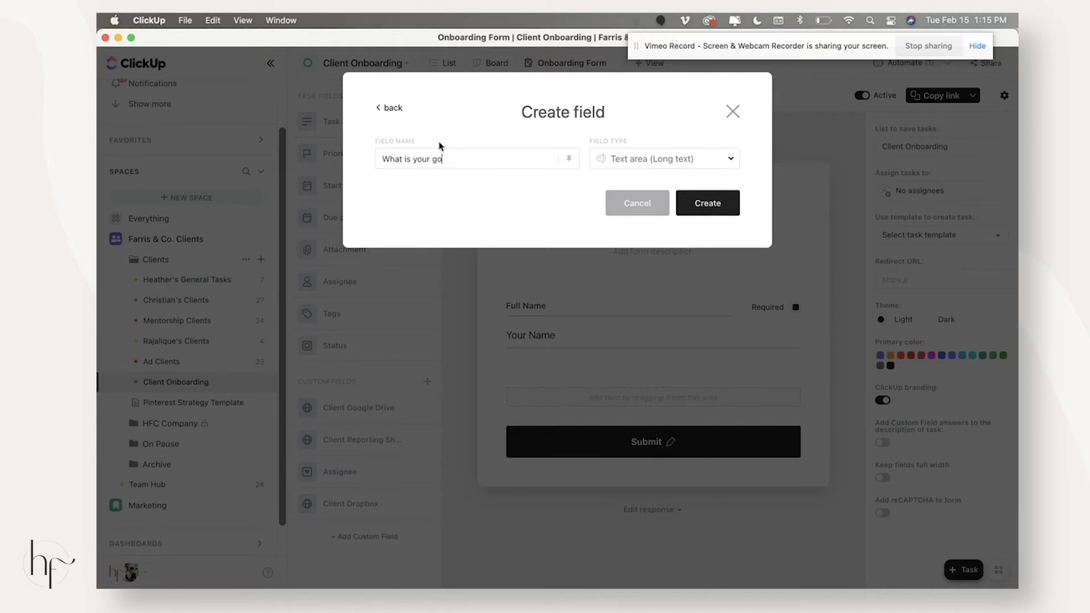
pyautogui.press('super+a')
pyautogui.write('reate a Google Drive Folder & Paste')
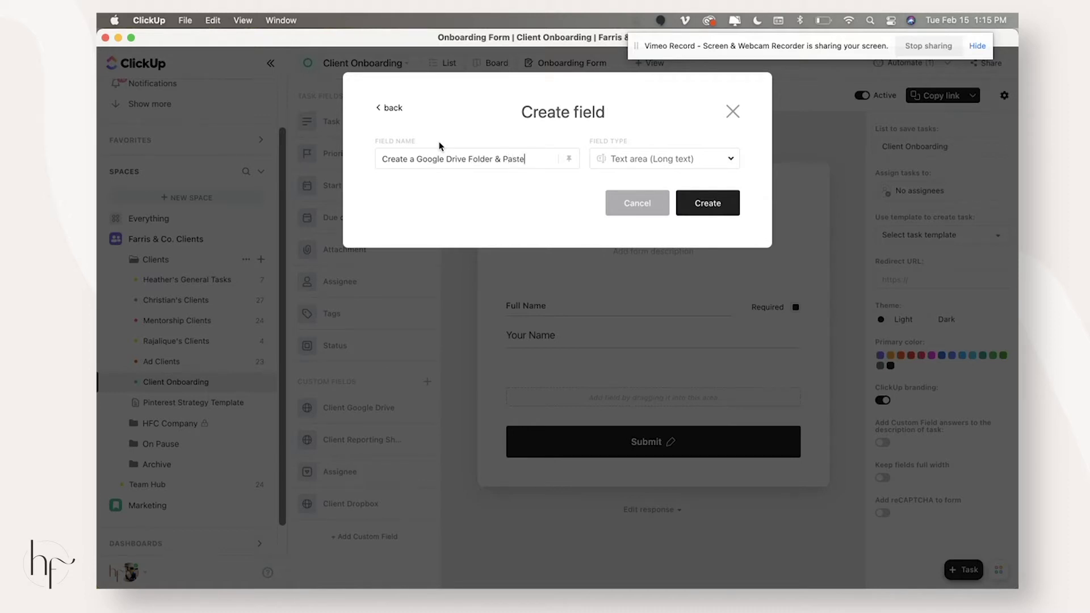
pyautogui.write(' URL')
pyautogui.click(706, 204)
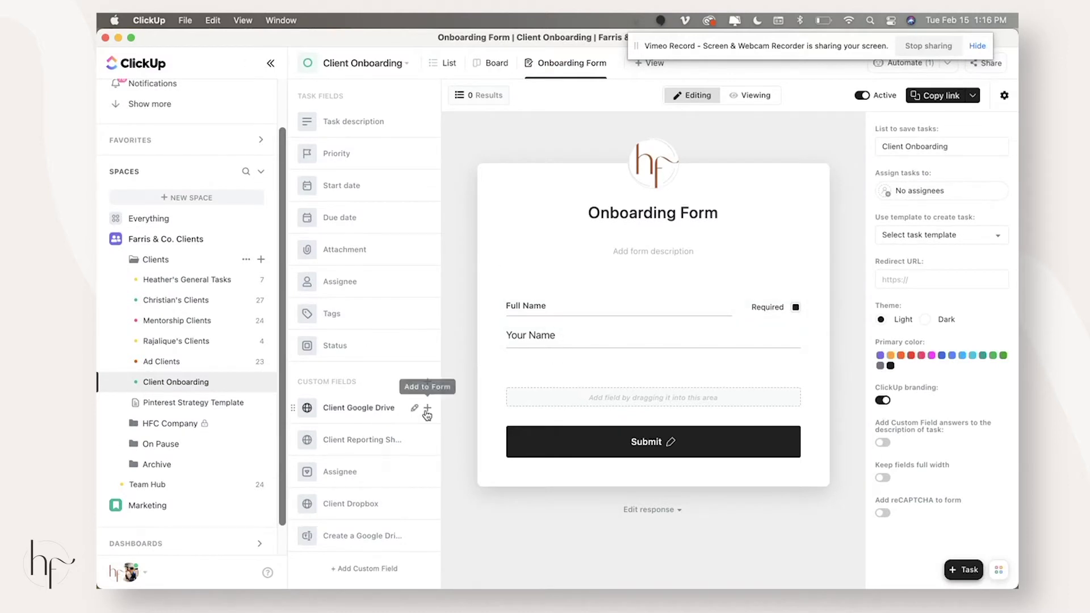
# Add the Client Google Drive field to the form and begin another long-text custom field
pyautogui.click(427, 409)
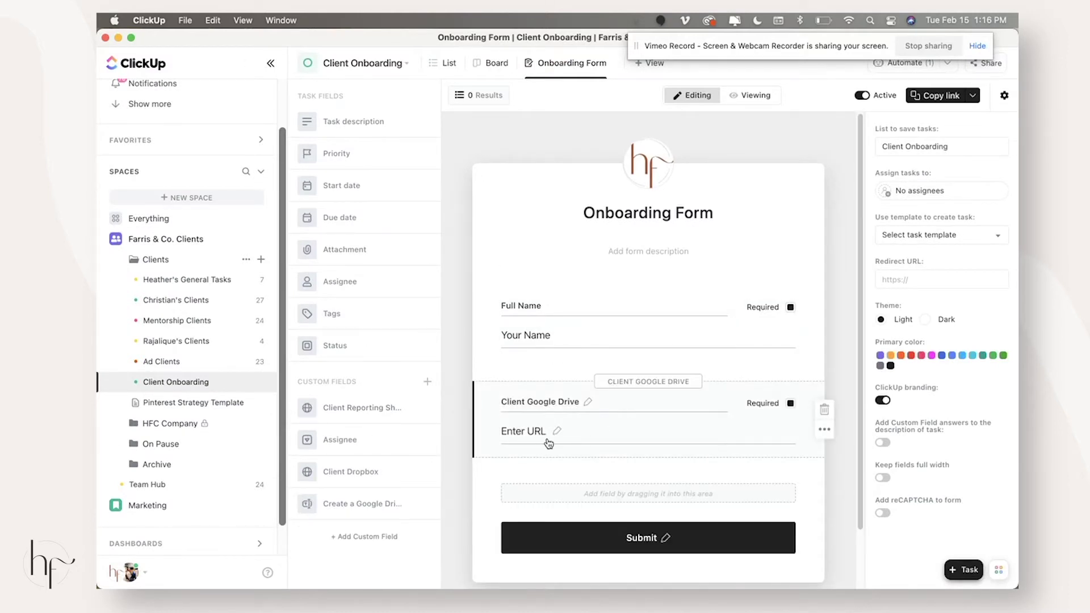
pyautogui.click(427, 382)
pyautogui.scroll(-3, 574, 304)
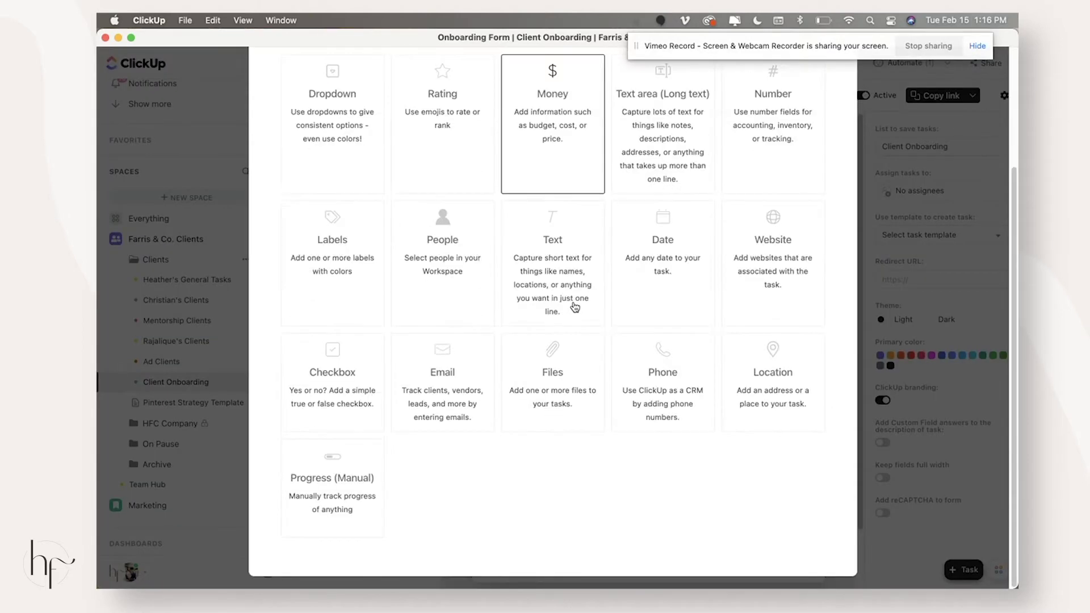
pyautogui.click(674, 123)
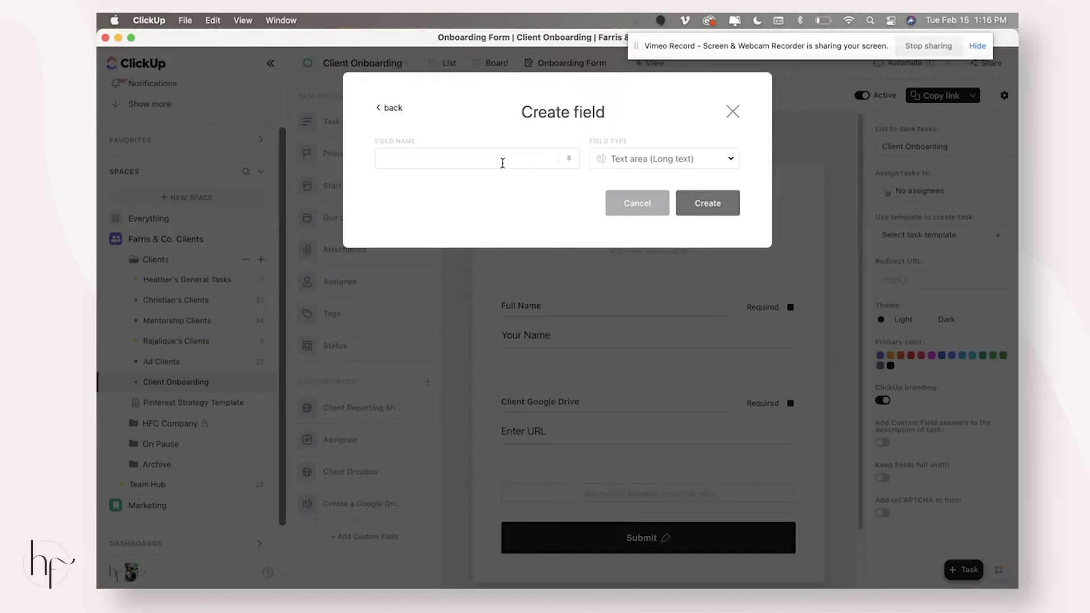
# Name the long-text field 'Are you currently running ads on another platform?' and create it
pyautogui.write('Are you curren')
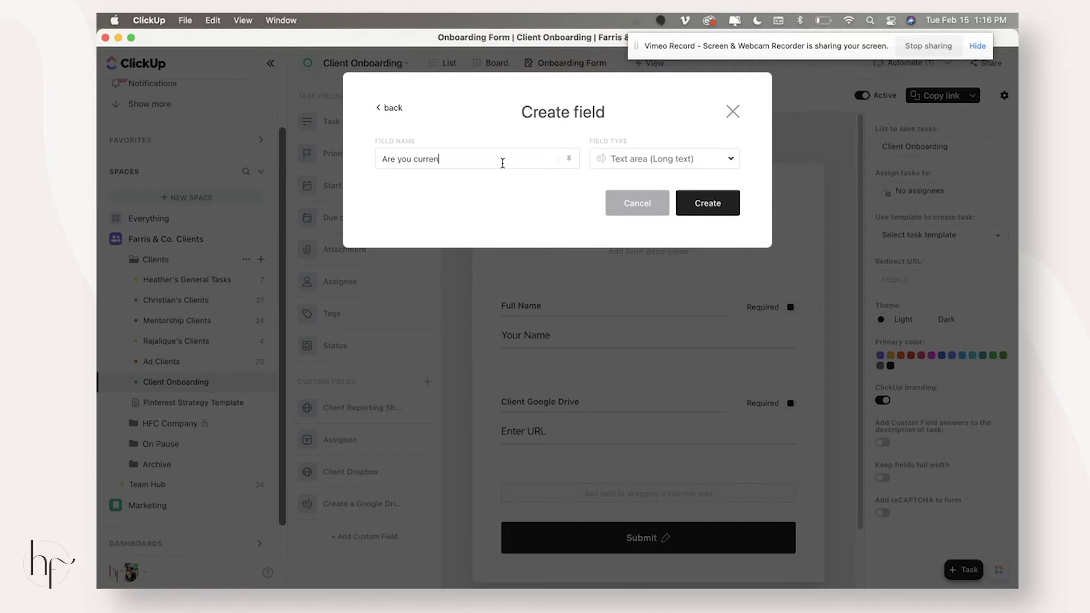
pyautogui.write('tly running ads on')
pyautogui.write('another plat')
pyautogui.press('BackSpace')
pyautogui.write('atfomr')
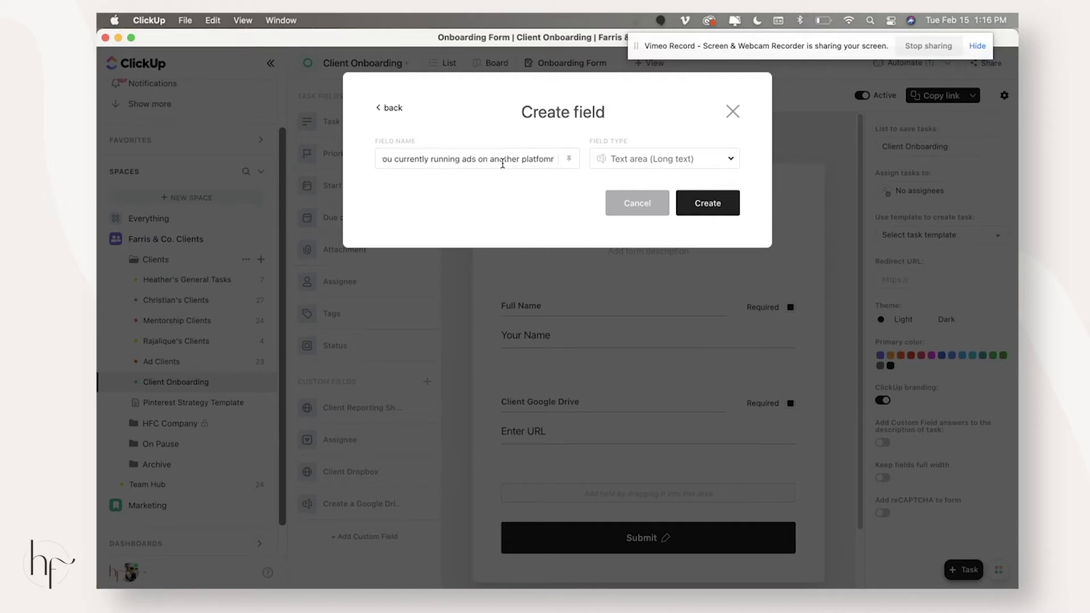
pyautogui.press('BackSpace')
pyautogui.press('BackSpace')
pyautogui.write('rm?')
pyautogui.click(707, 203)
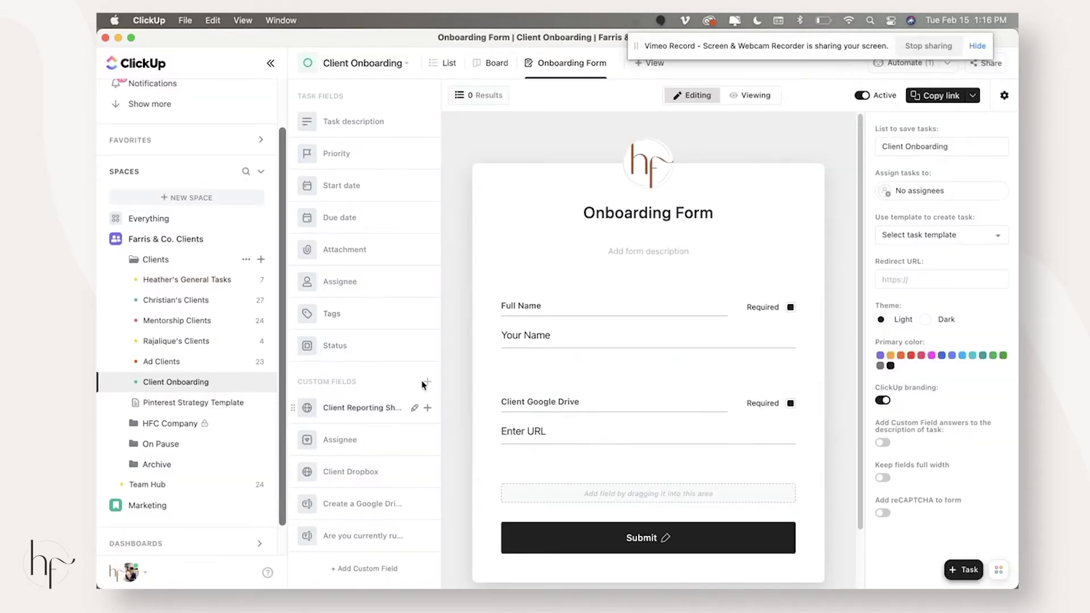
# Create a file-upload custom field named 'Upload Files Here'
pyautogui.click(426, 382)
pyautogui.scroll(-5, 544, 329)
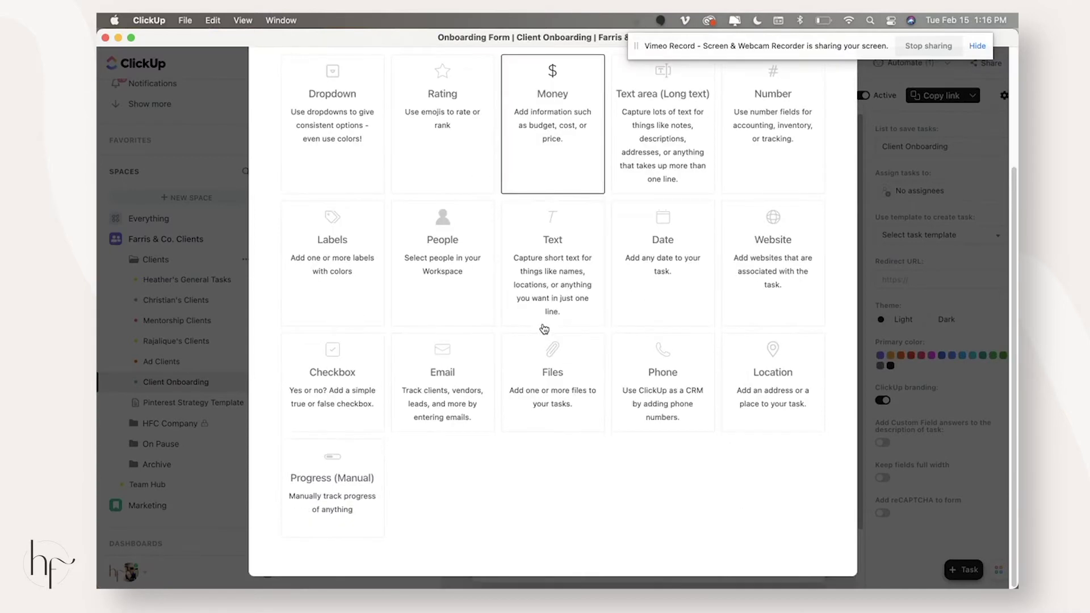
pyautogui.click(559, 400)
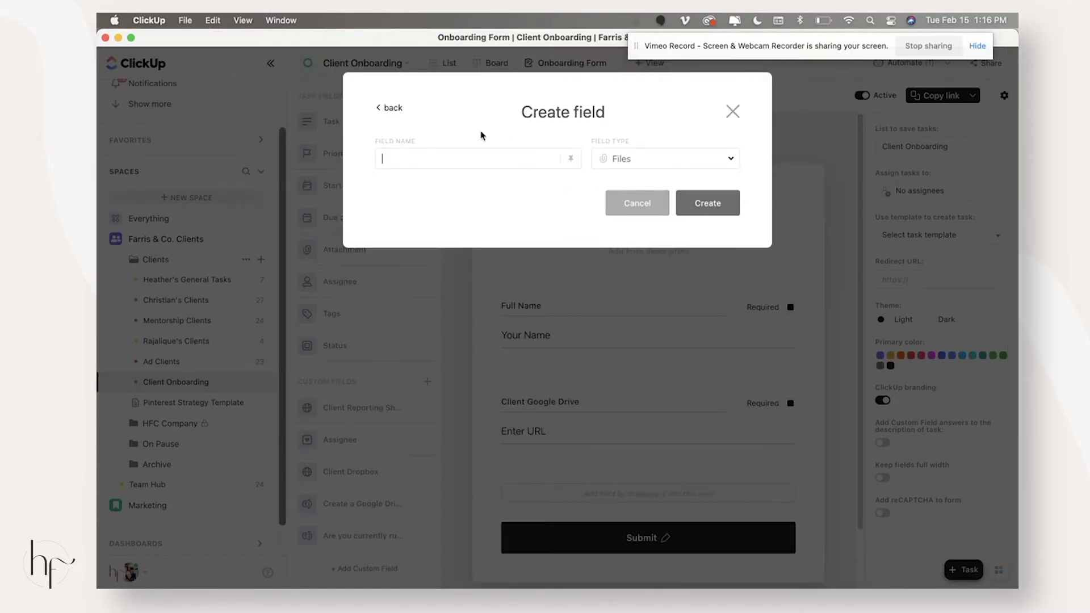
pyautogui.write('Upload Files ')
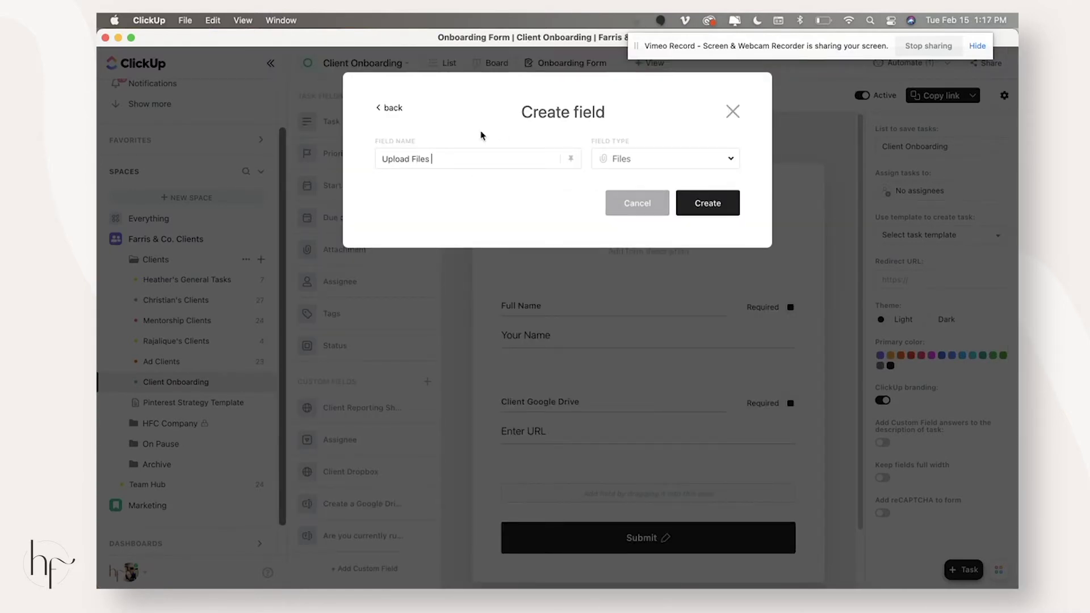
pyautogui.write('HEr')
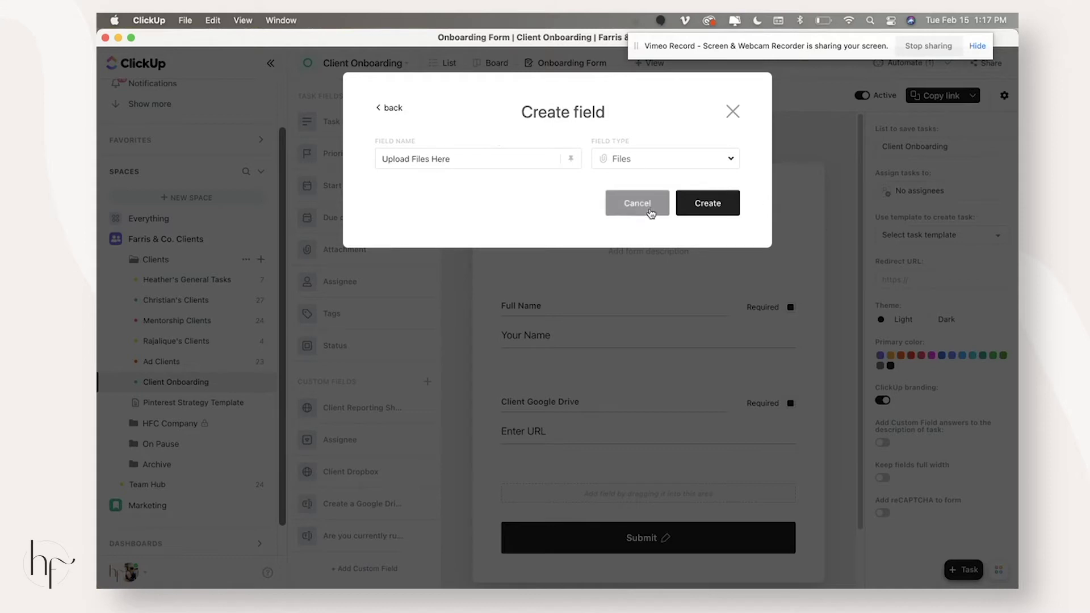
pyautogui.click(703, 205)
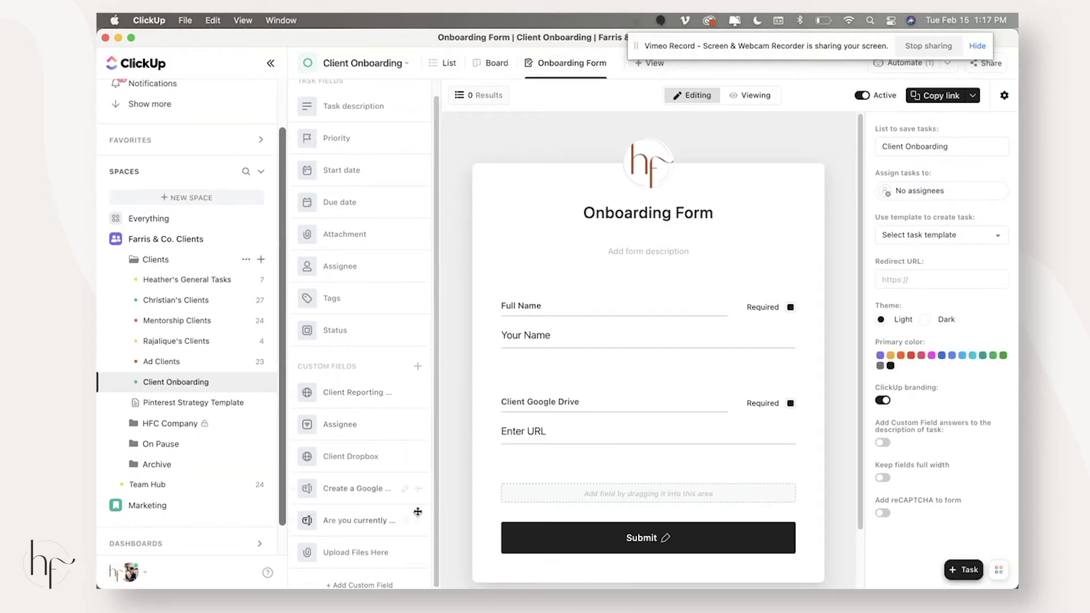
# Add Upload Files Here and the running-ads question to the Onboarding Form
pyautogui.click(418, 555)
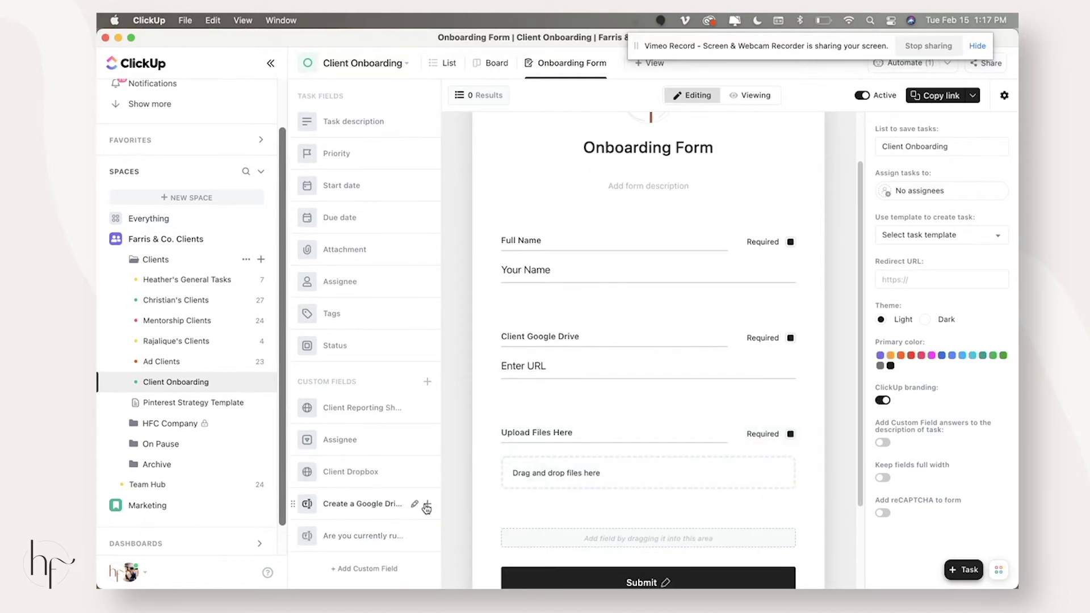
pyautogui.click(429, 538)
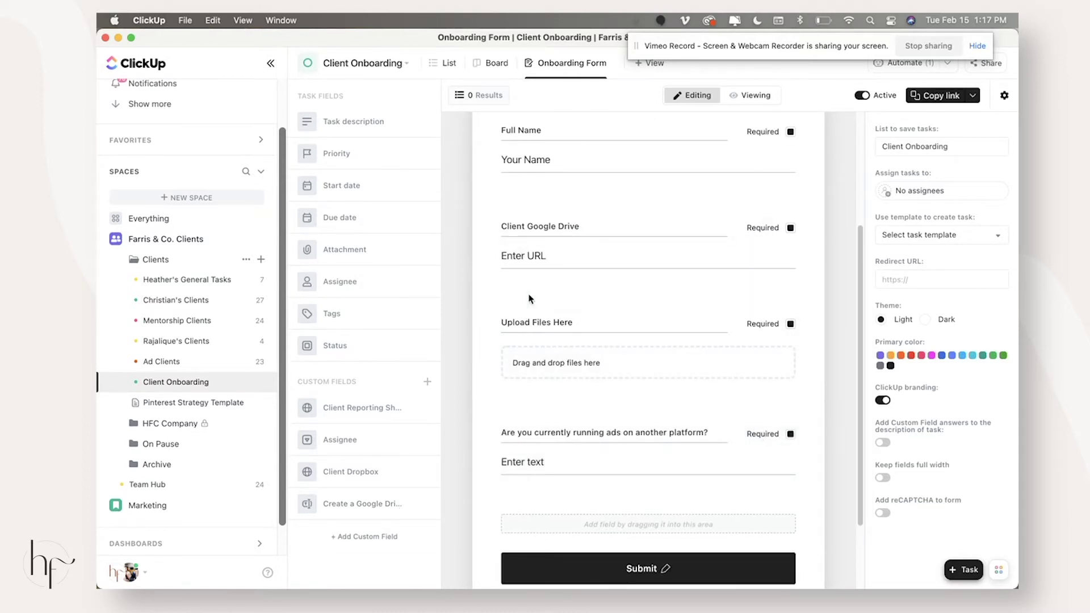
pyautogui.click(425, 386)
# Create text field 'akjdflakjdflkajfldkjafd' and place it on the form below Client Google Drive
pyautogui.scroll(-3, 530, 297)
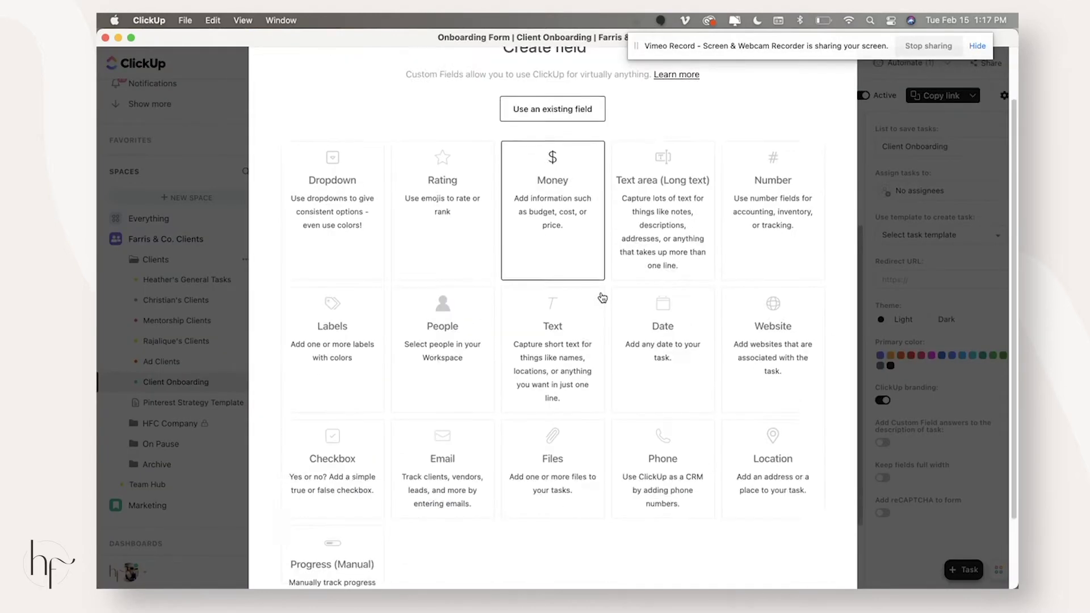
pyautogui.click(554, 313)
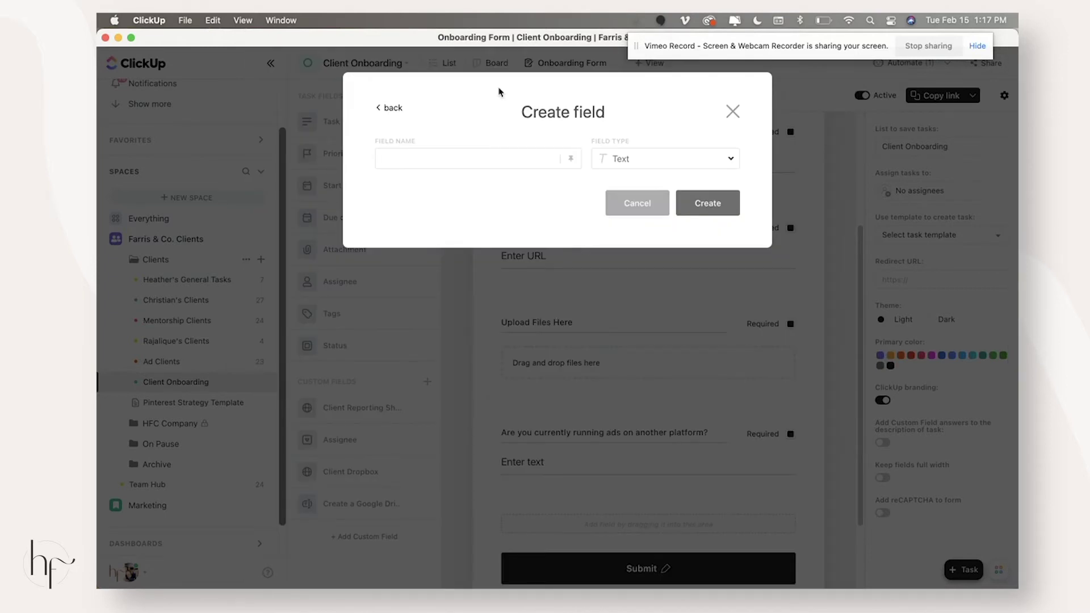
pyautogui.write('akjdflakjdflkajfldkjafd')
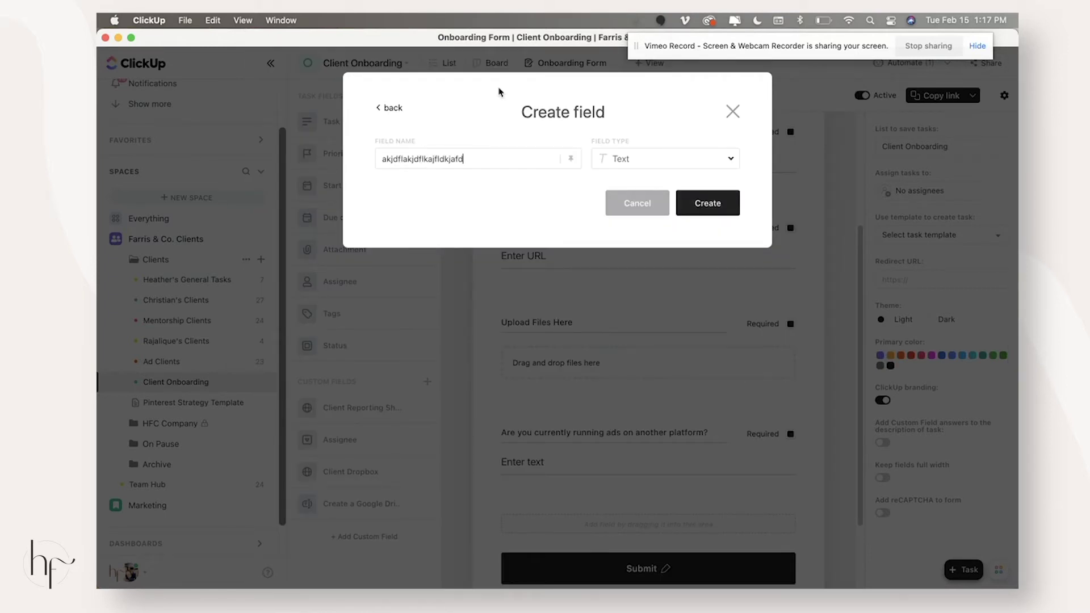
pyautogui.click(698, 210)
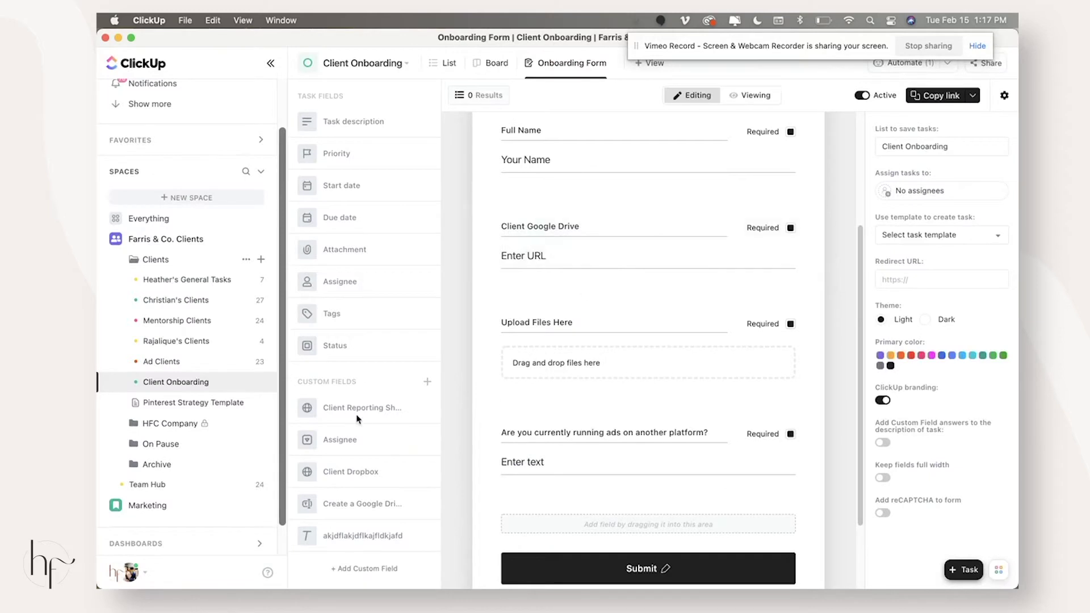
pyautogui.moveTo(423, 535); pyautogui.dragTo(624, 454)
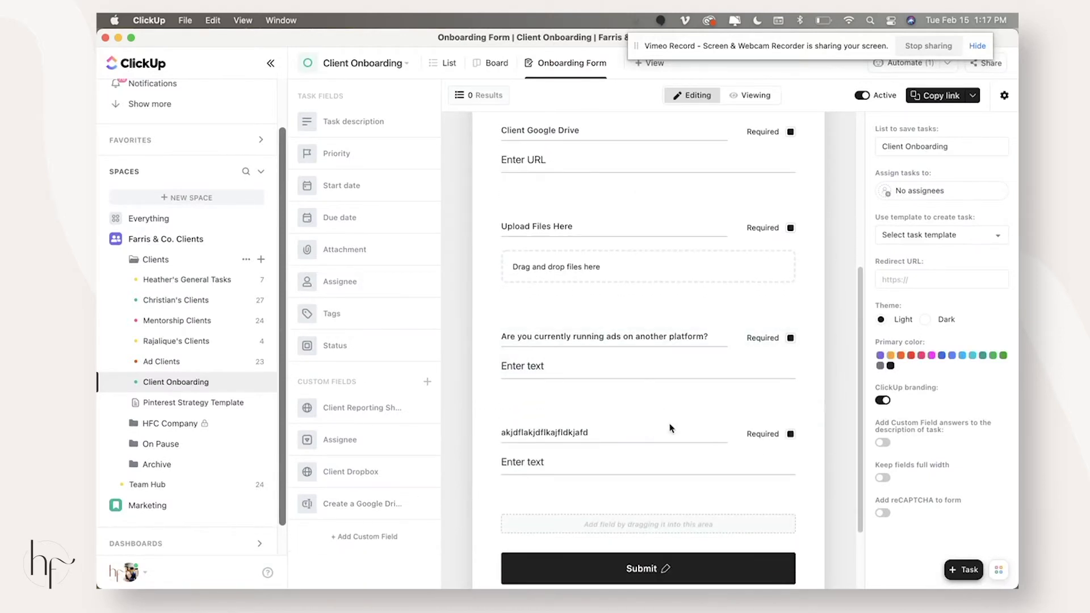
pyautogui.moveTo(723, 427); pyautogui.dragTo(707, 224)
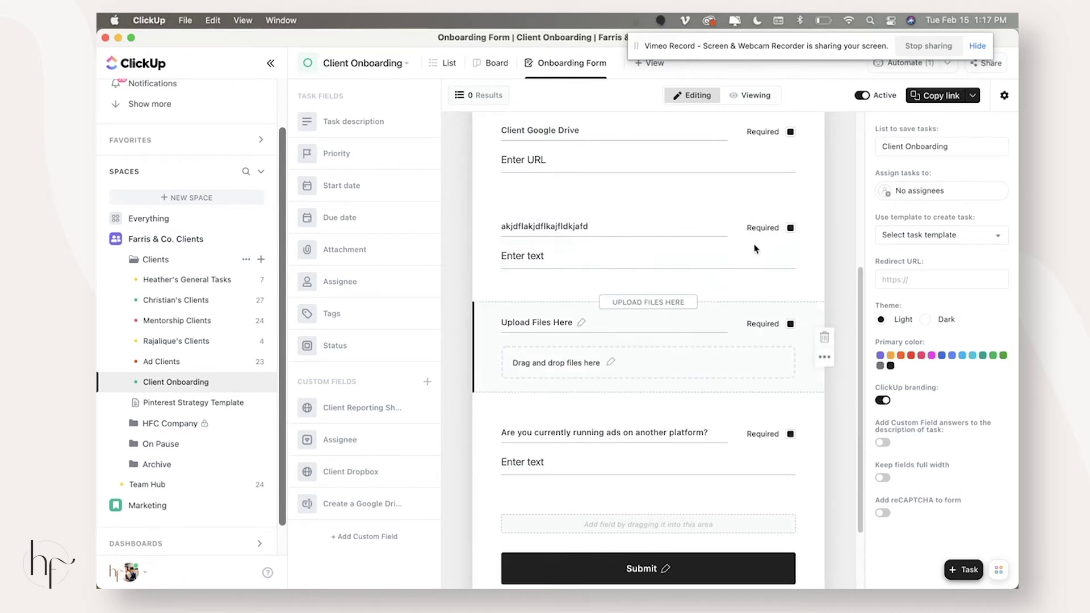
pyautogui.click(825, 255)
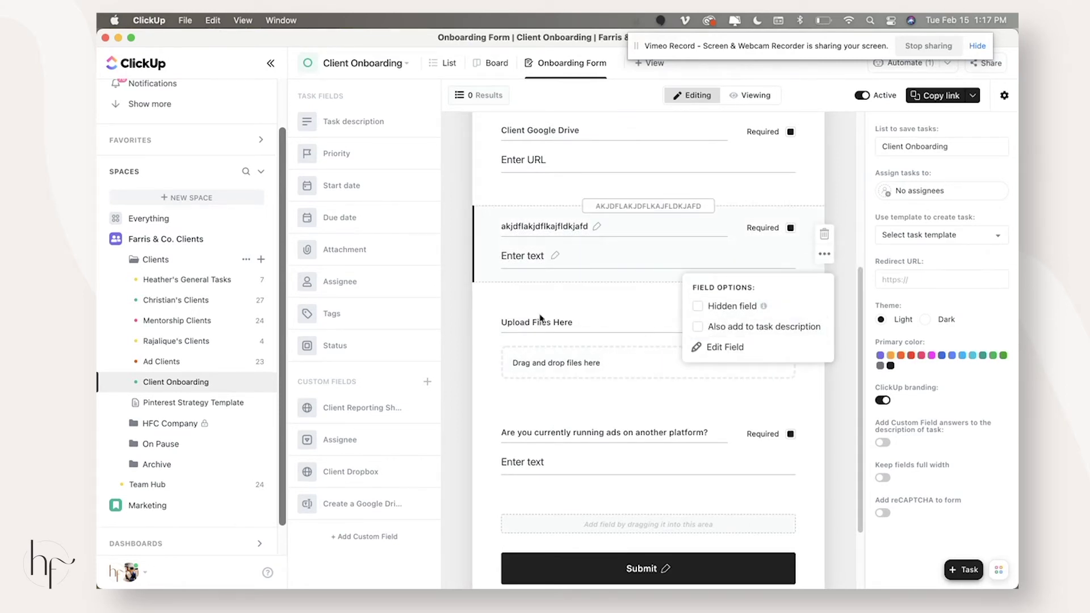
# Delete Upload Files Here from the form, leaving the new text field's settings unchanged
pyautogui.click(732, 347)
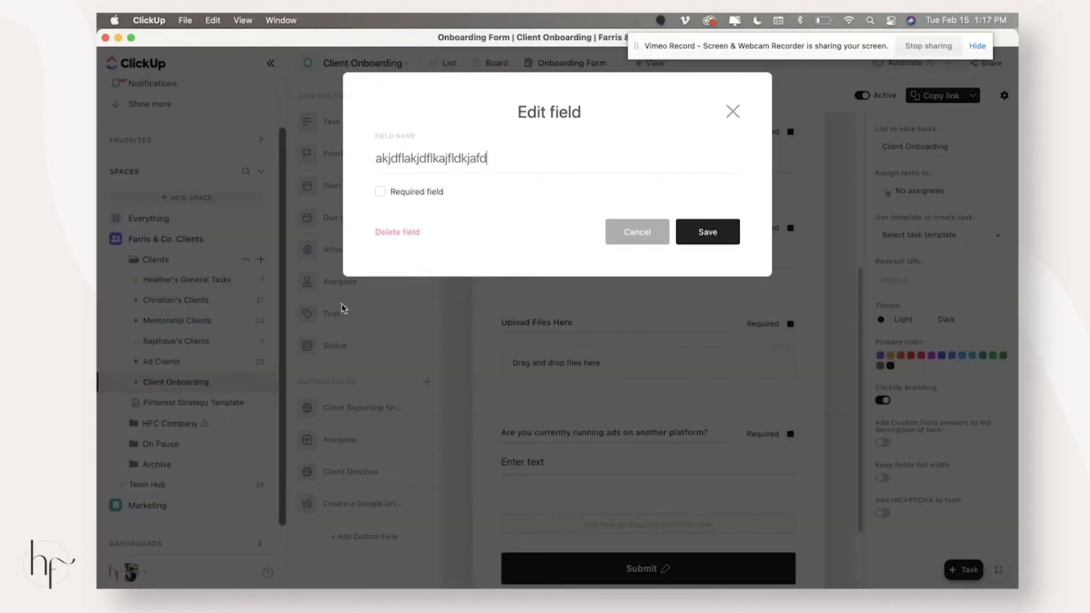
pyautogui.click(621, 238)
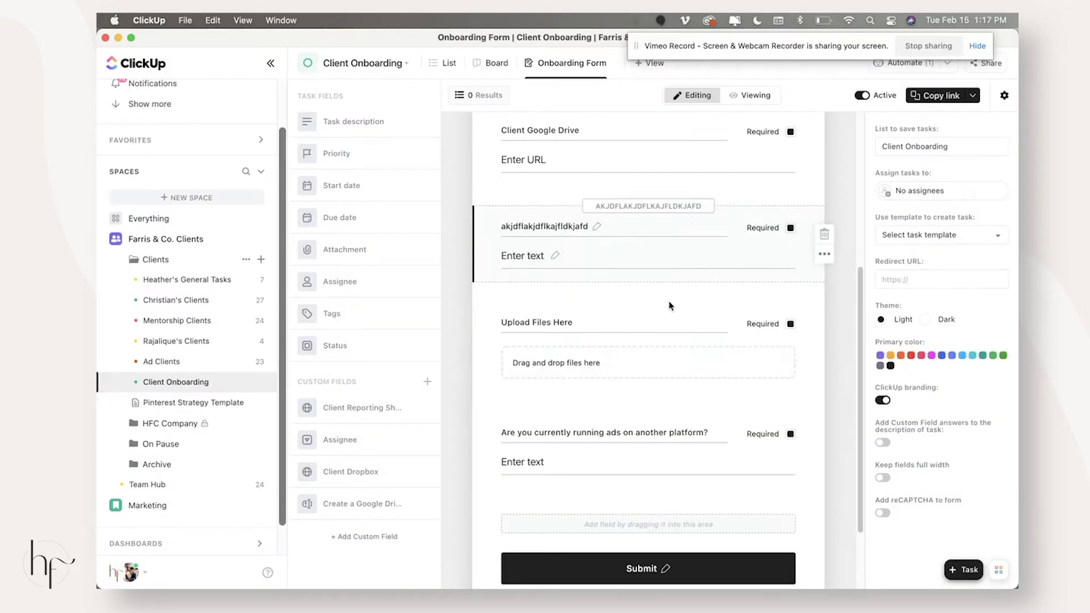
pyautogui.click(824, 338)
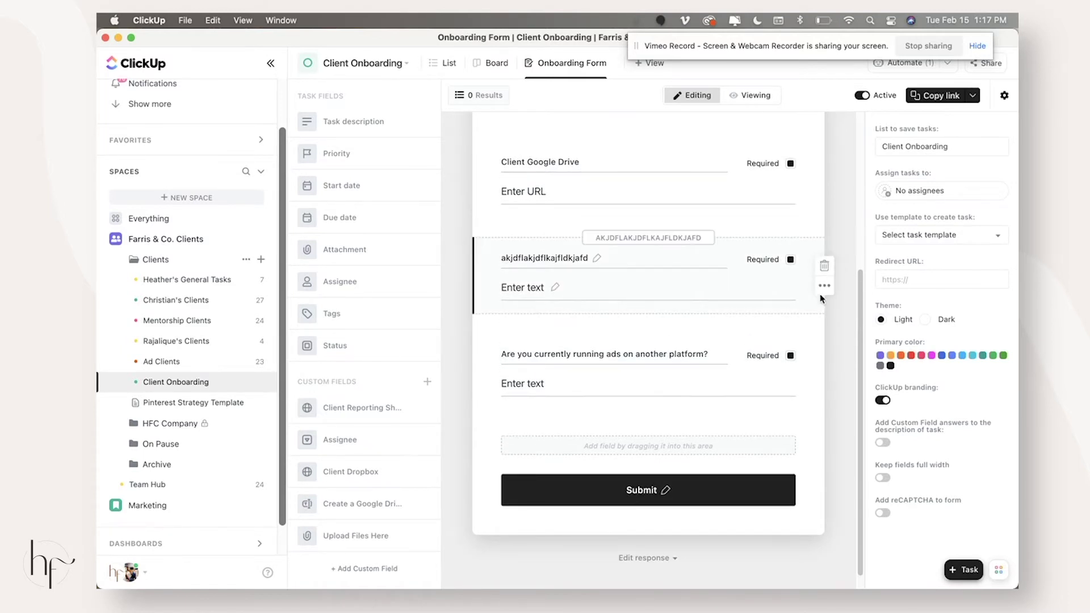
pyautogui.click(824, 286)
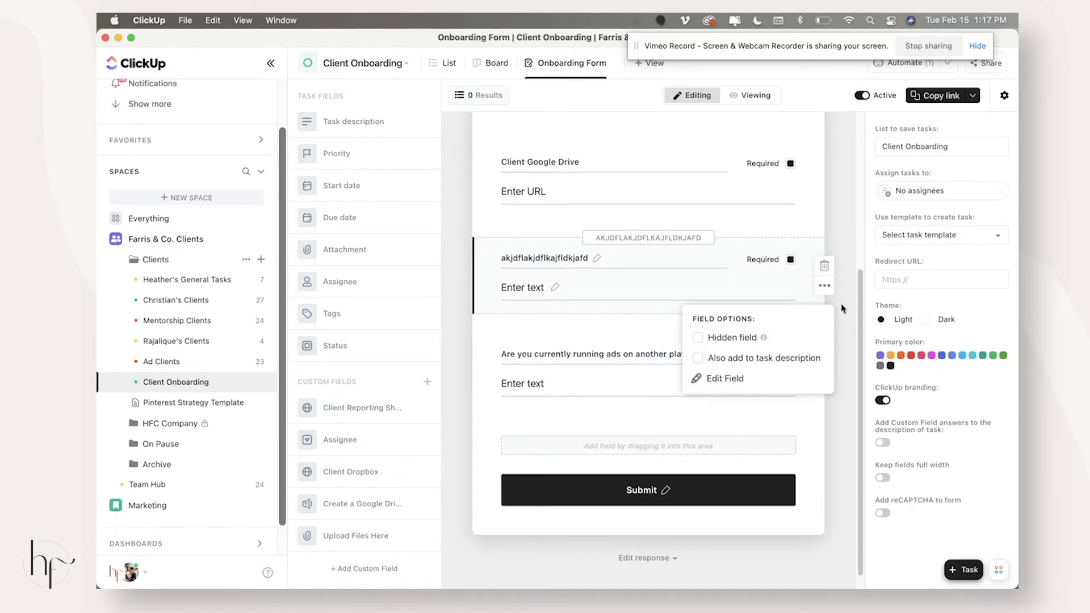
pyautogui.click(828, 288)
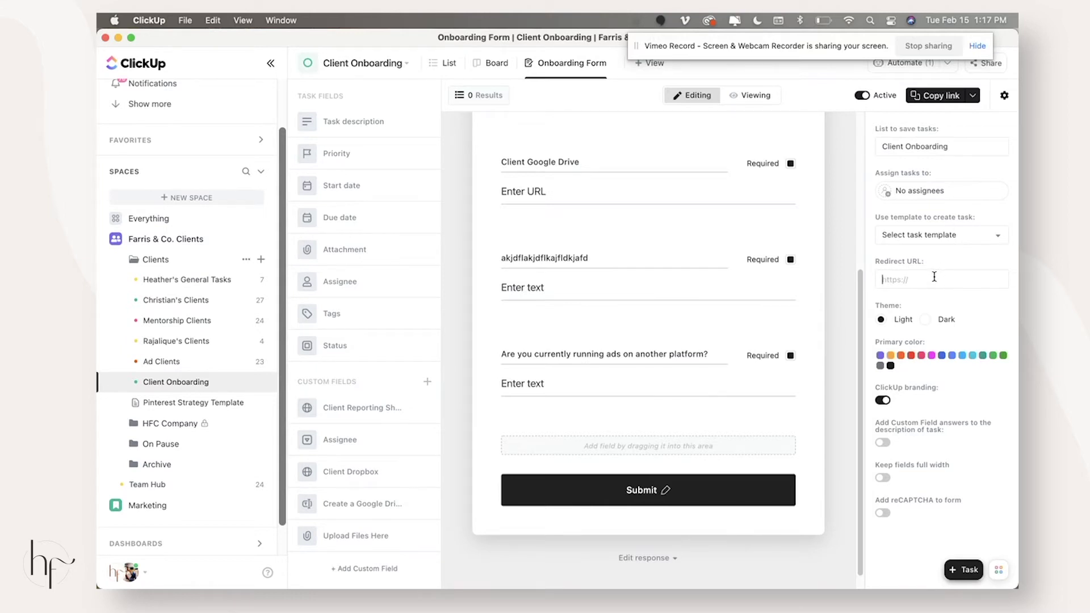
# Switch off the form's ClickUp branding toggle, keeping the Submit button label as is
pyautogui.click(884, 400)
pyautogui.click(666, 492)
pyautogui.click(861, 470)
pyautogui.scroll(5, 625, 255)
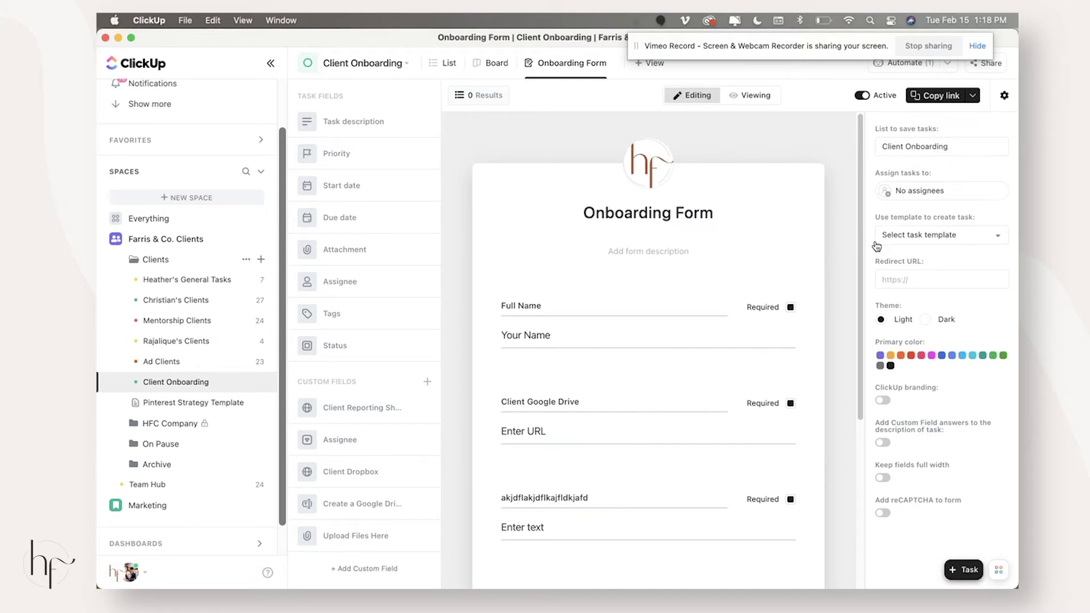
# Preview the Onboarding Form in Viewing mode and copy its shareable link
pyautogui.click(753, 96)
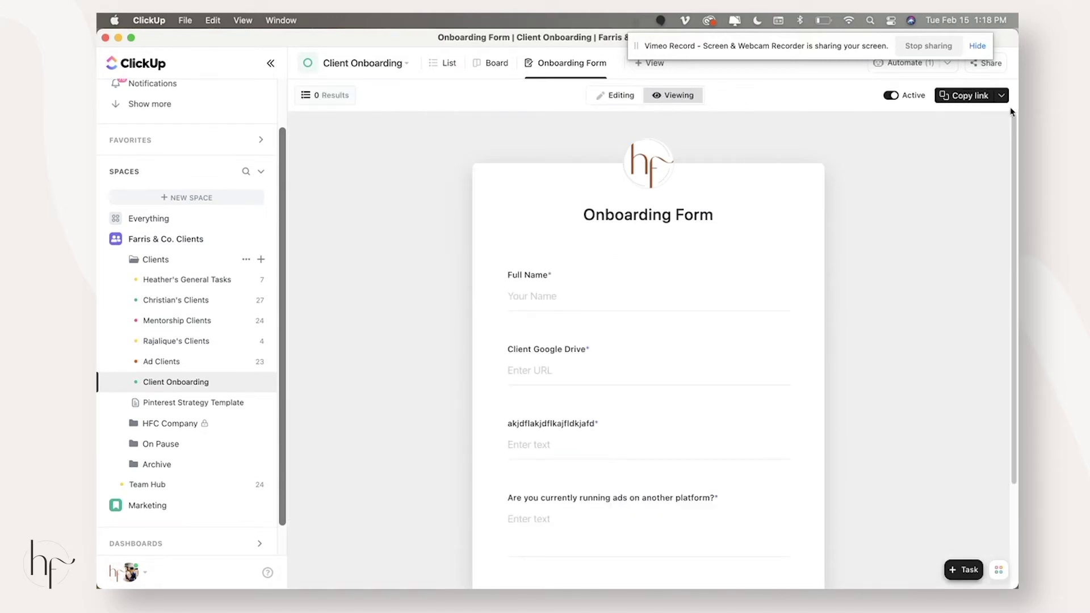
pyautogui.click(959, 97)
pyautogui.press('super+Tab')
# Go to honeybook.com in a new tab and log in to the account
pyautogui.click(348, 45)
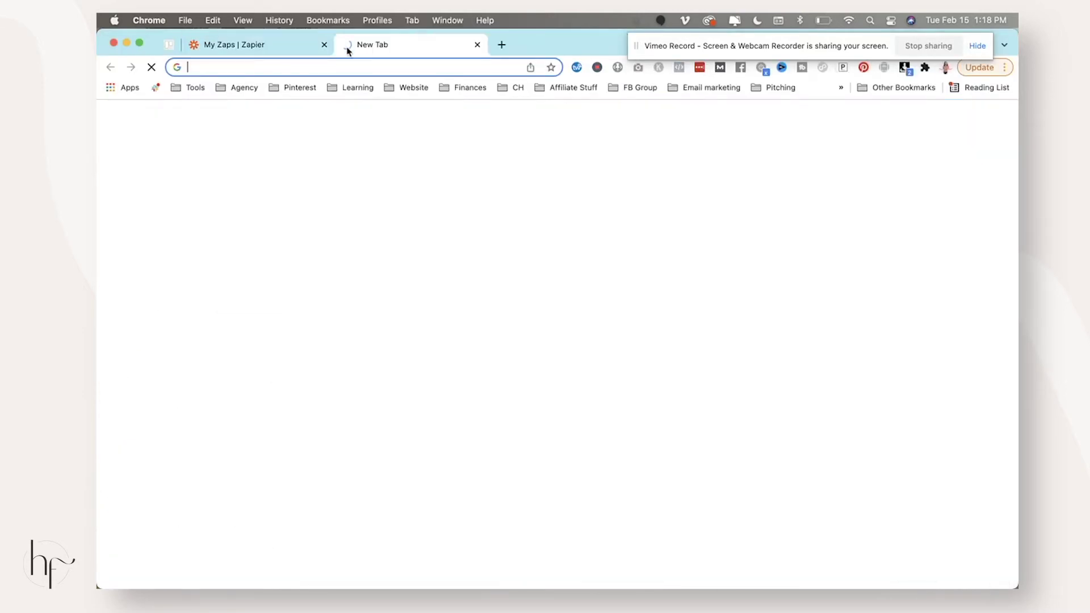
pyautogui.write('honeybook.com')
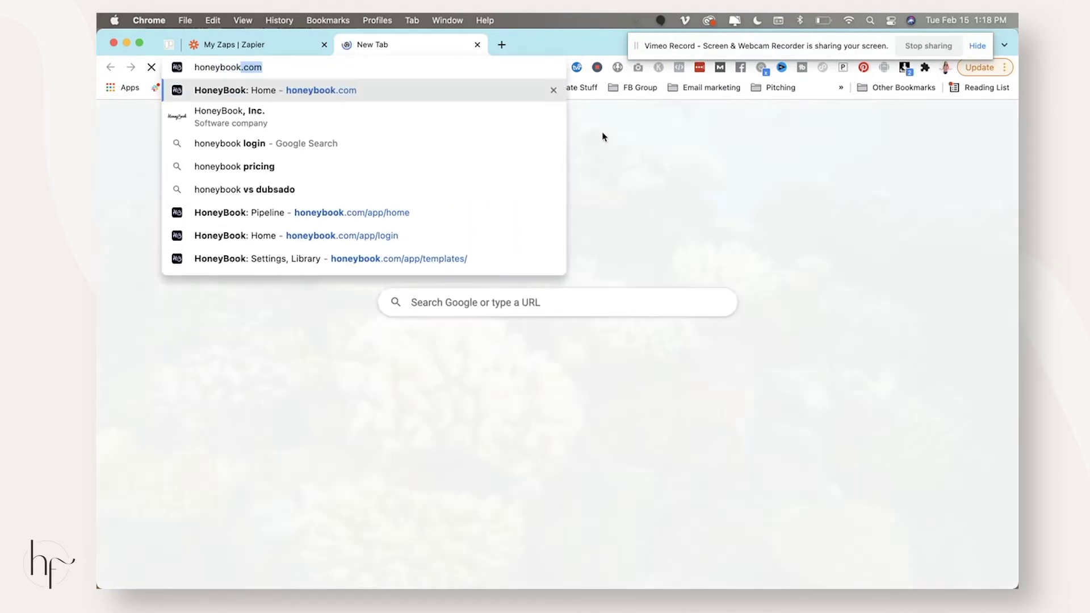
pyautogui.press('Return')
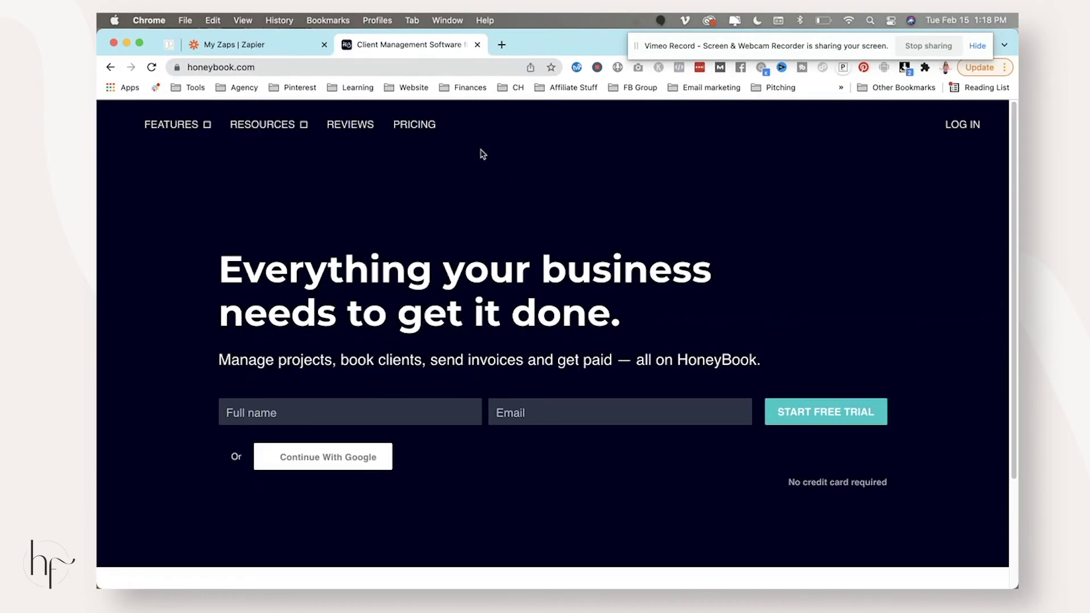
pyautogui.click(962, 126)
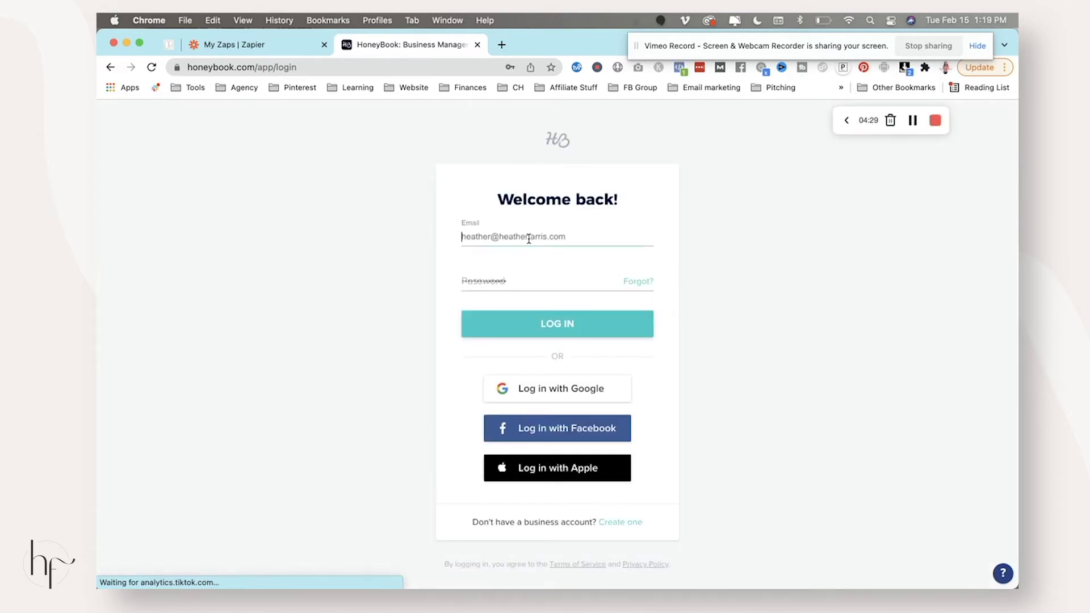
pyautogui.click(579, 333)
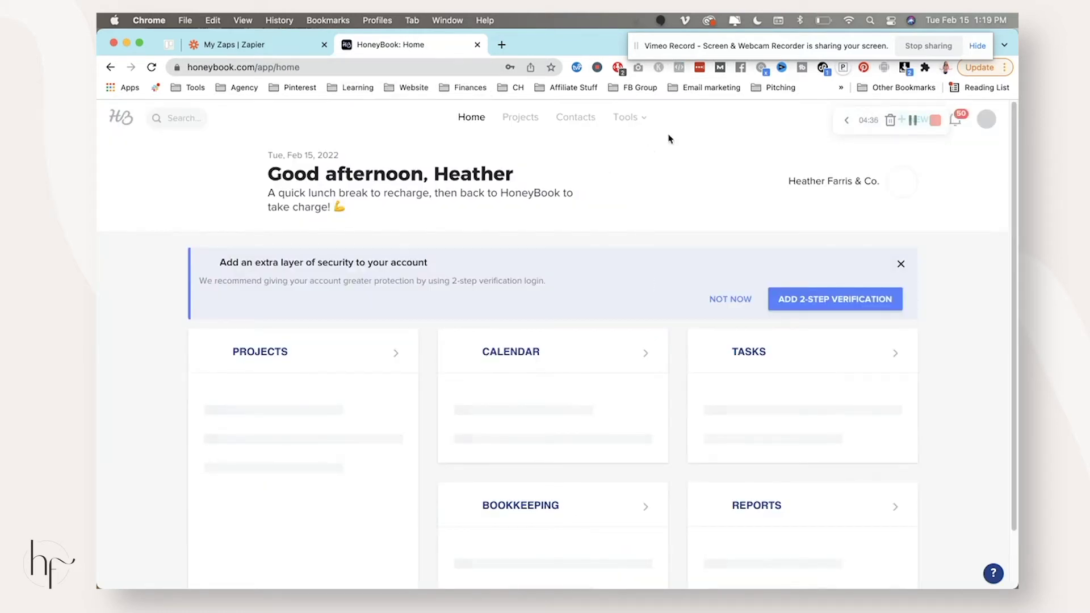
# Go to Tools > Automations and dismiss the LastPass save-password prompt
pyautogui.click(629, 119)
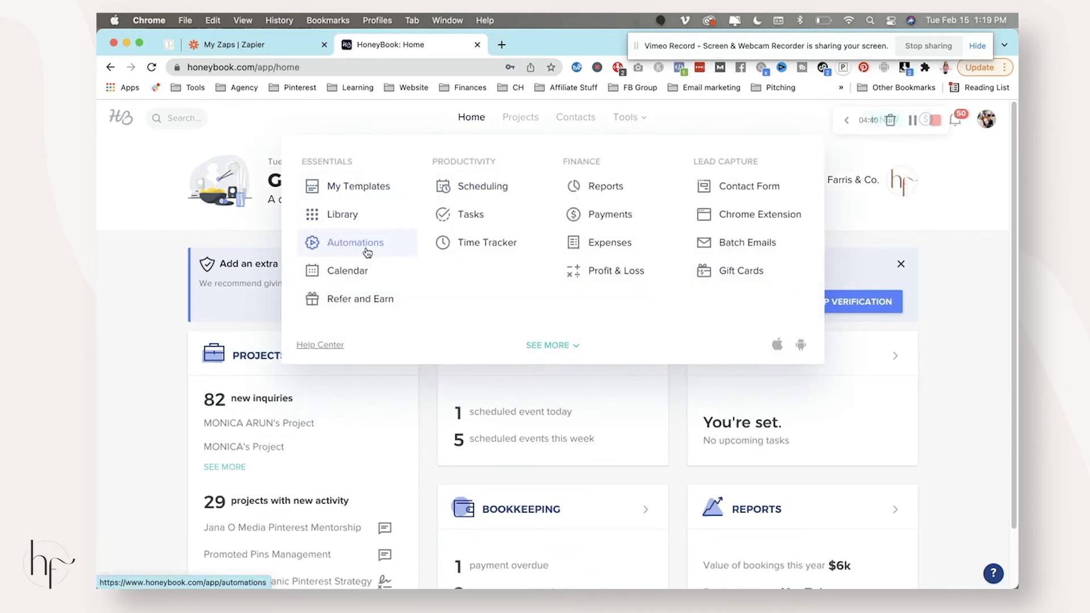
pyautogui.click(363, 244)
pyautogui.click(627, 119)
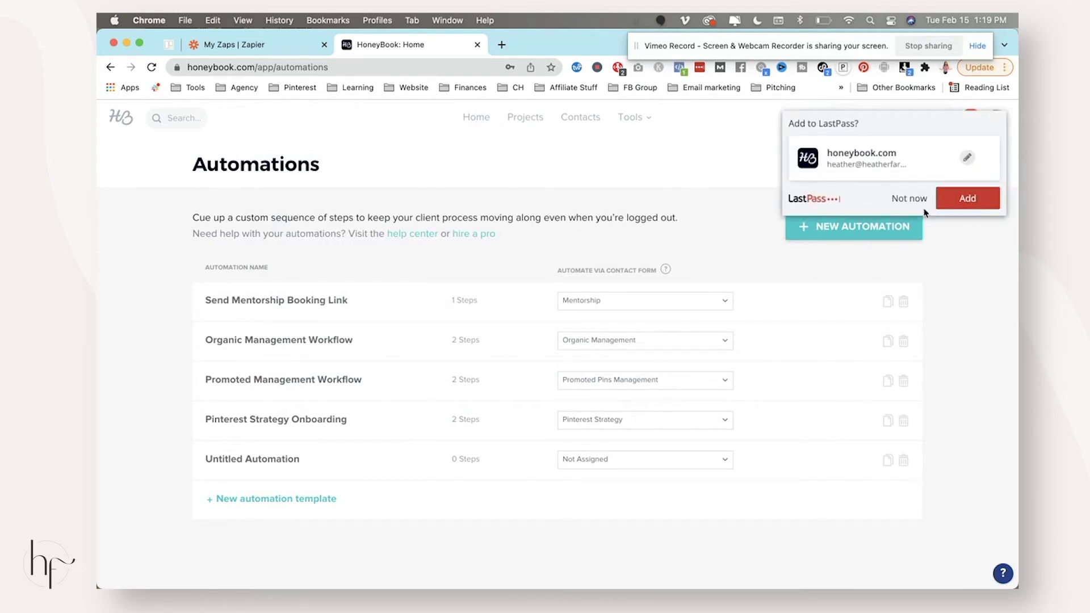
pyautogui.click(913, 200)
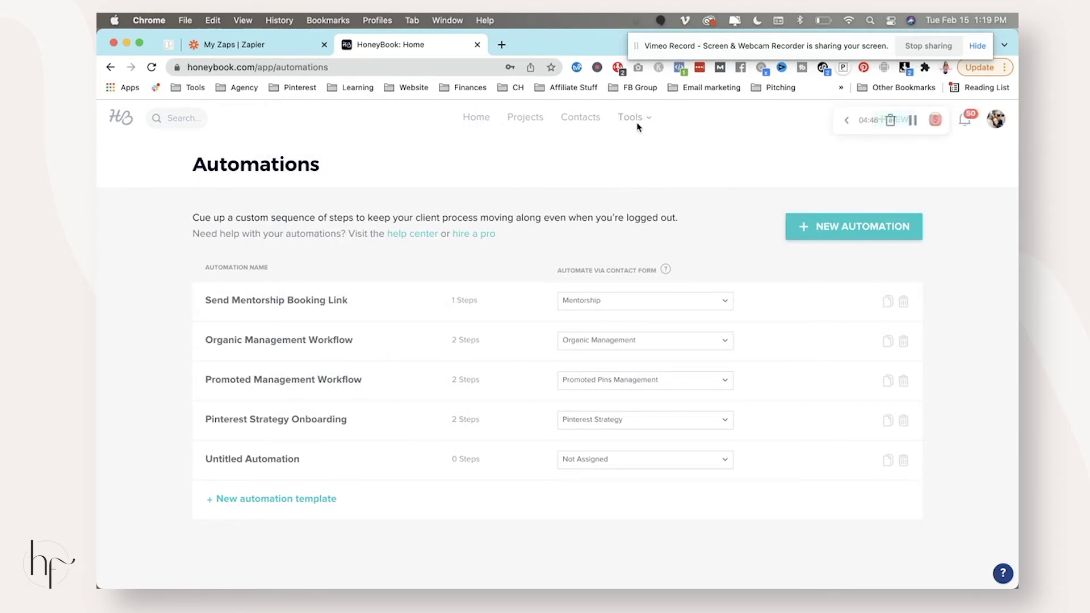
# Start a new email template from Templates > Emails
pyautogui.moveTo(635, 117)
pyautogui.click(386, 193)
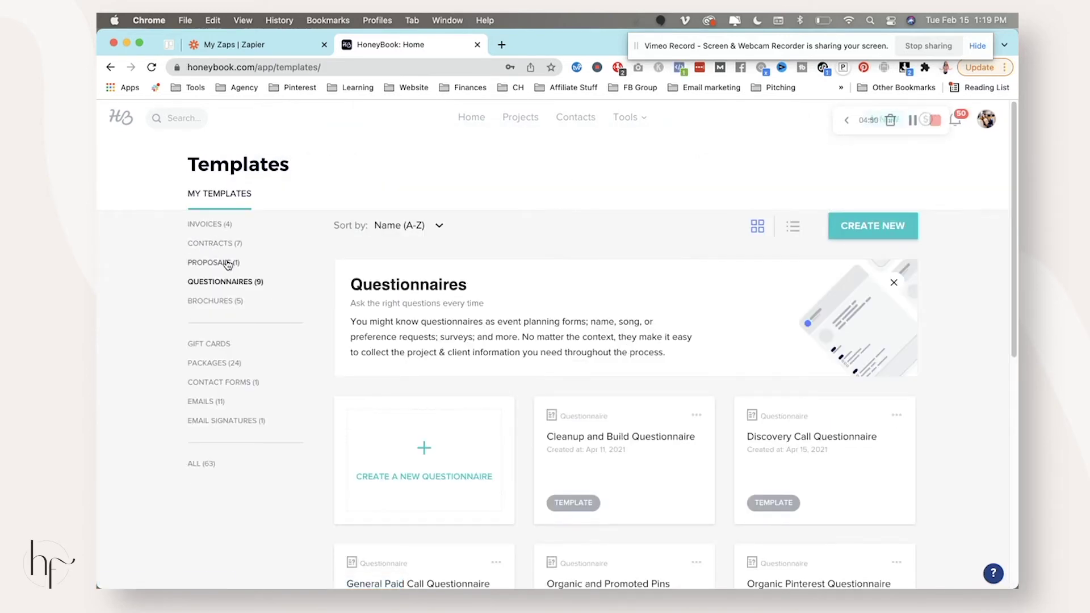
pyautogui.scroll(-5, 683, 369)
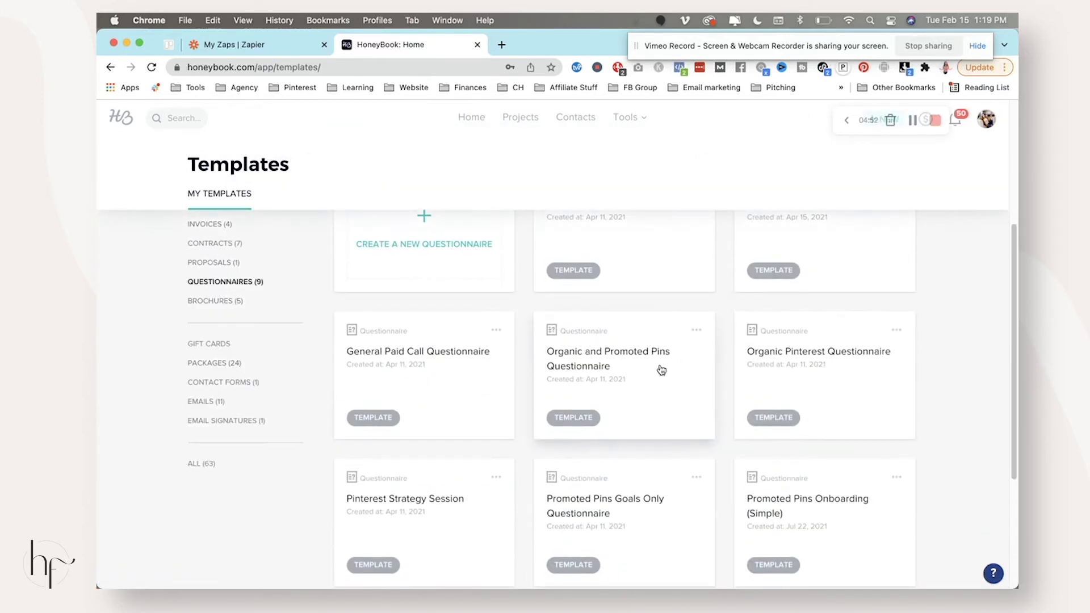
pyautogui.scroll(5, 683, 365)
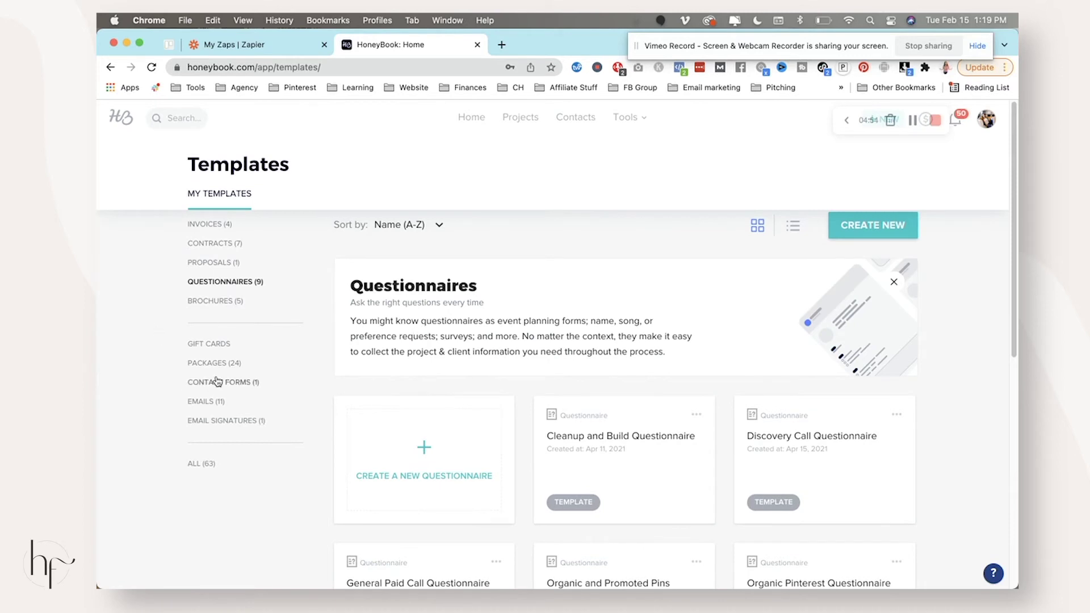
pyautogui.click(203, 403)
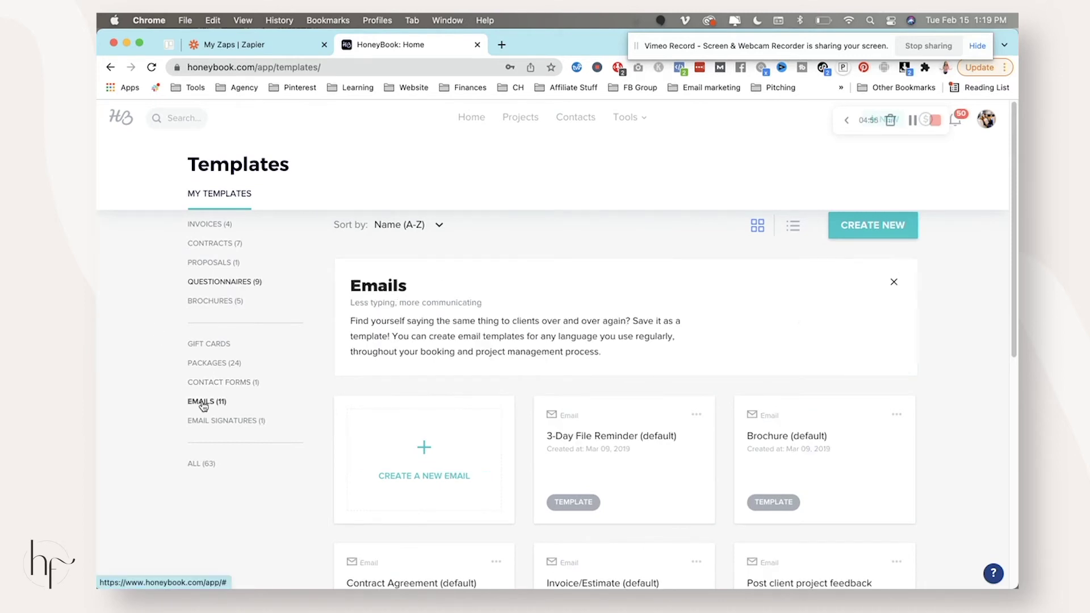
pyautogui.click(414, 460)
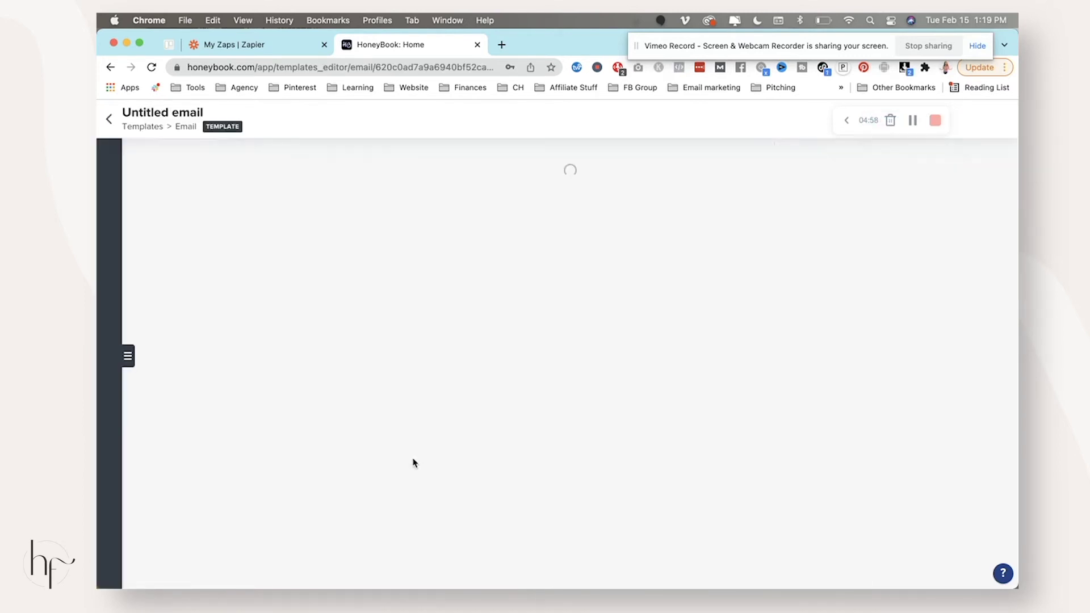
# Rename the email template to 'Promoted Pins Onboarding'
pyautogui.click(171, 112)
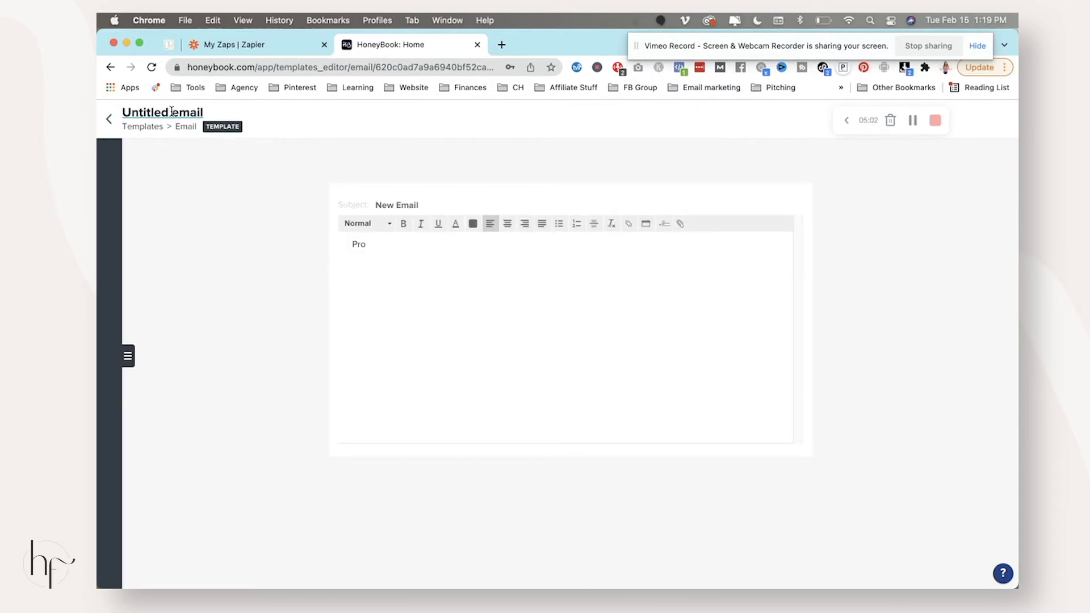
pyautogui.click(166, 110)
pyautogui.press('Right')
pyautogui.write('+O')
pyautogui.press('super+a')
pyautogui.write('Promoted PIns')
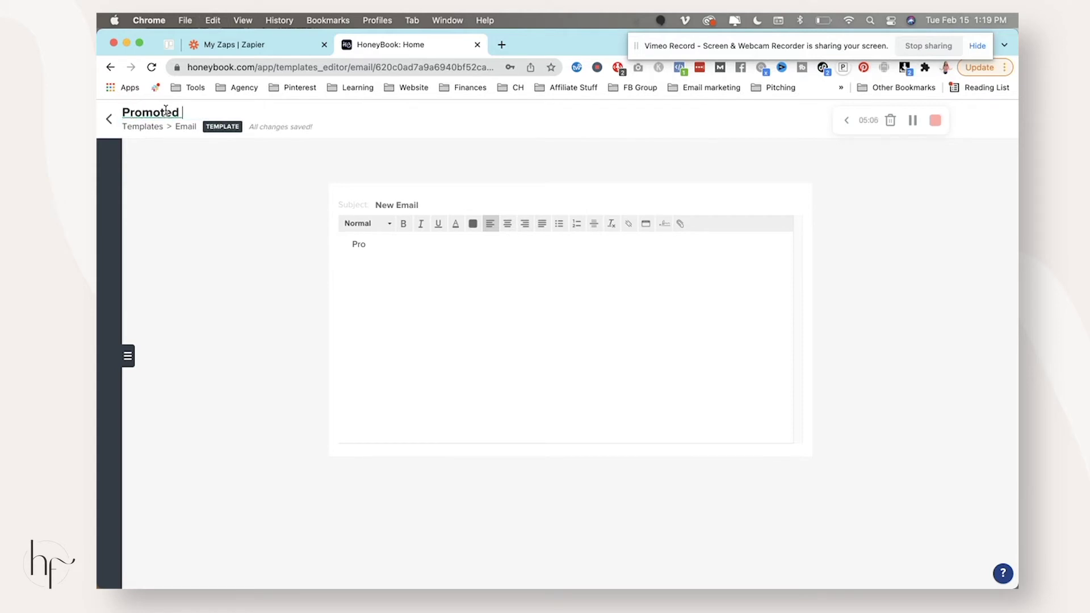
pyautogui.press('BackSpace')
pyautogui.press('BackSpace')
pyautogui.press('BackSpace')
pyautogui.press('BackSpace')
pyautogui.write('ins Onboarding')
# Set the email subject to 'A few more details needed'
pyautogui.doubleClick(407, 205)
pyautogui.press('super+a')
pyautogui.click(419, 205)
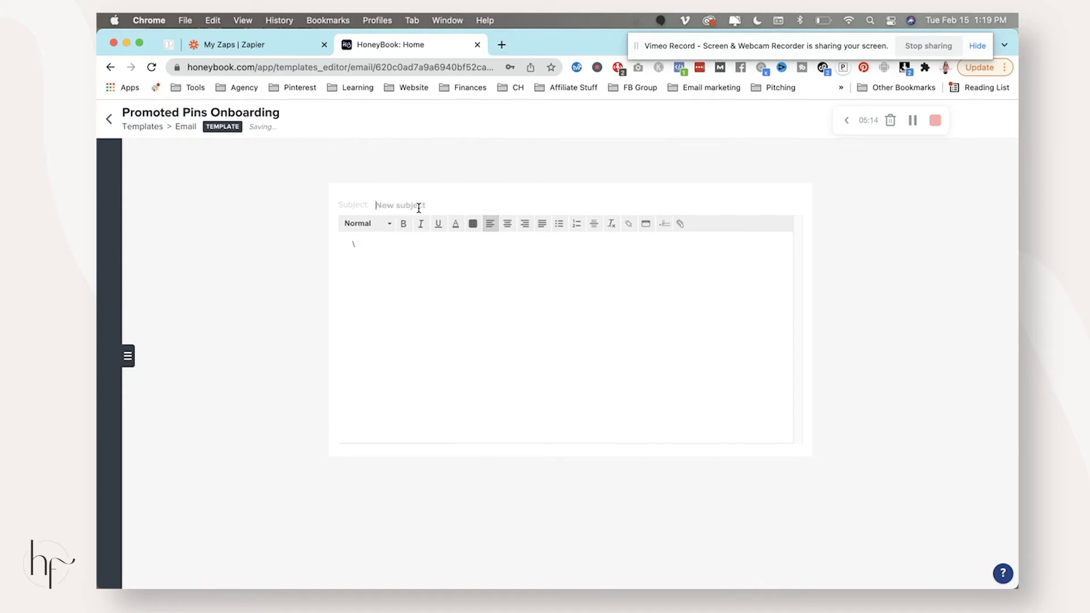
pyautogui.write('few')
pyautogui.press('super+a')
pyautogui.write('Af')
# Write the body with an onboarding-form sentence hyperlinked to the copied form link
pyautogui.press('Tab')
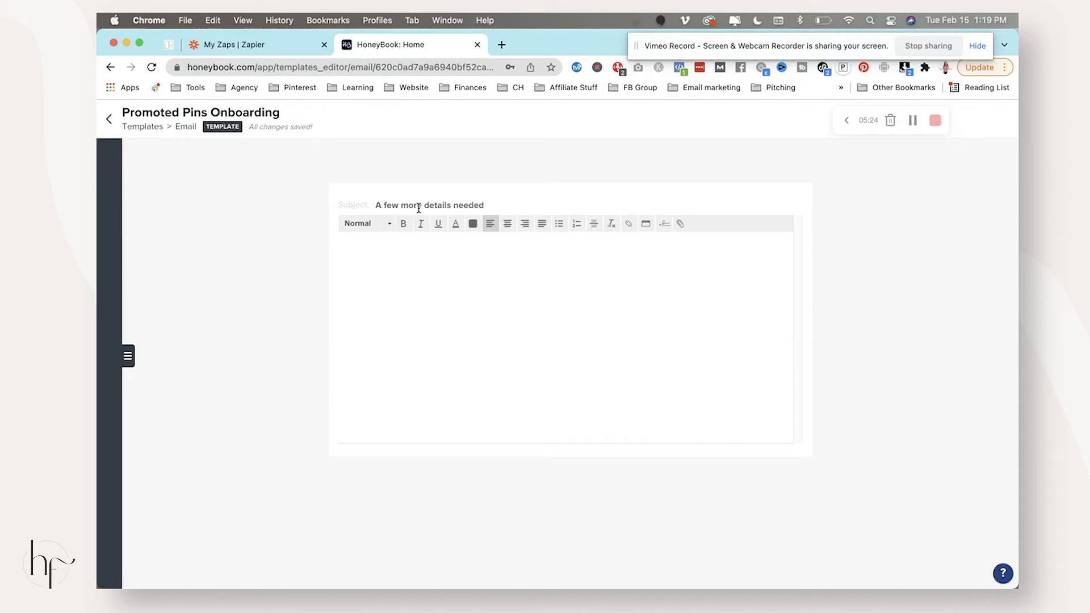
pyautogui.write('body of the email here')
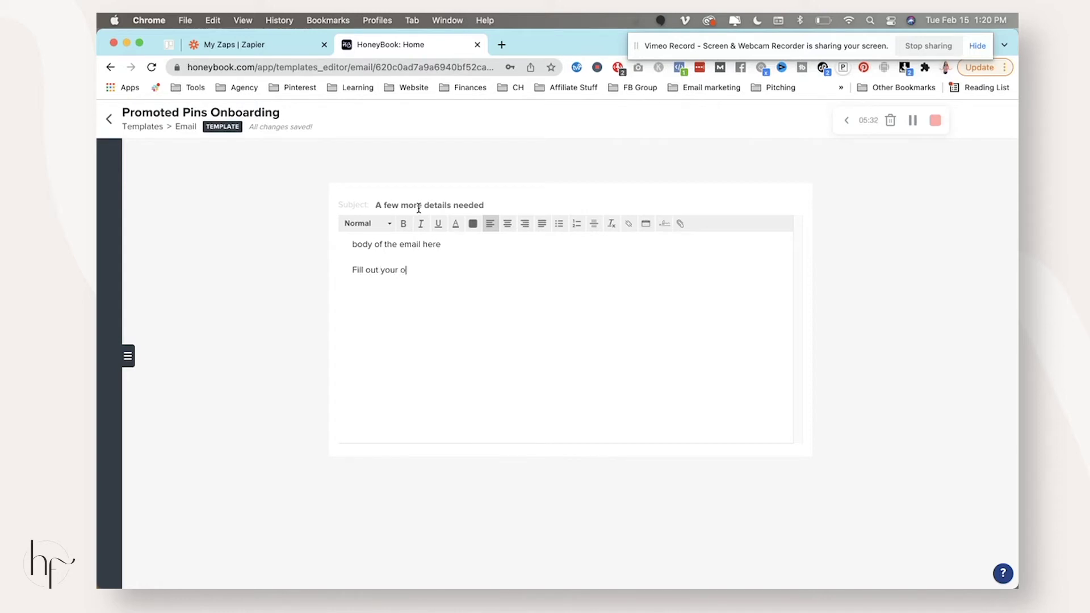
pyautogui.write('nbaird')
pyautogui.write('rding form here.')
pyautogui.tripleClick(414, 273)
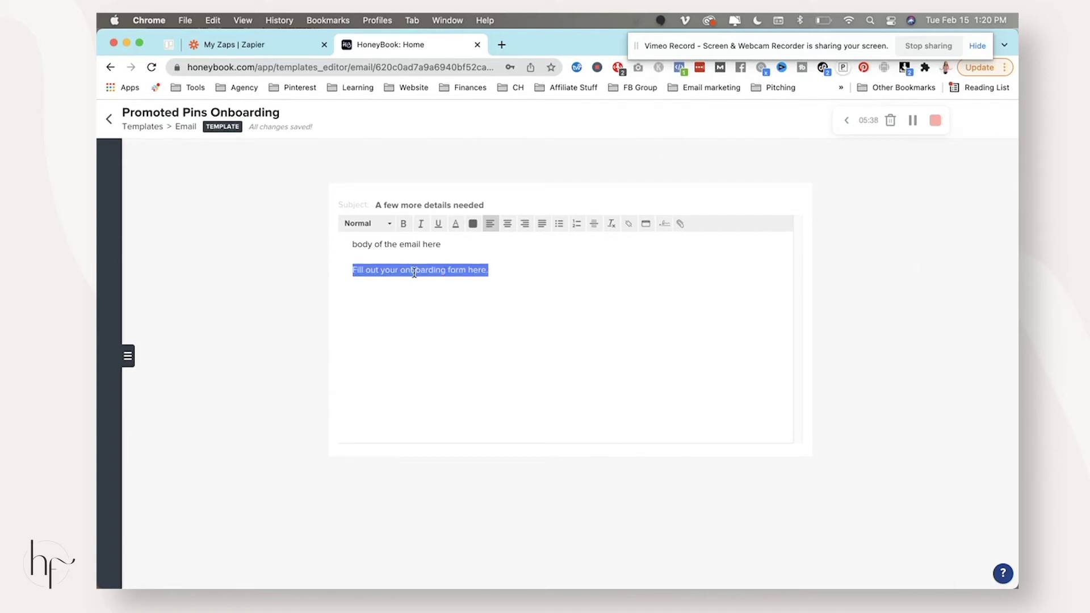
pyautogui.click(635, 225)
pyautogui.click(709, 267)
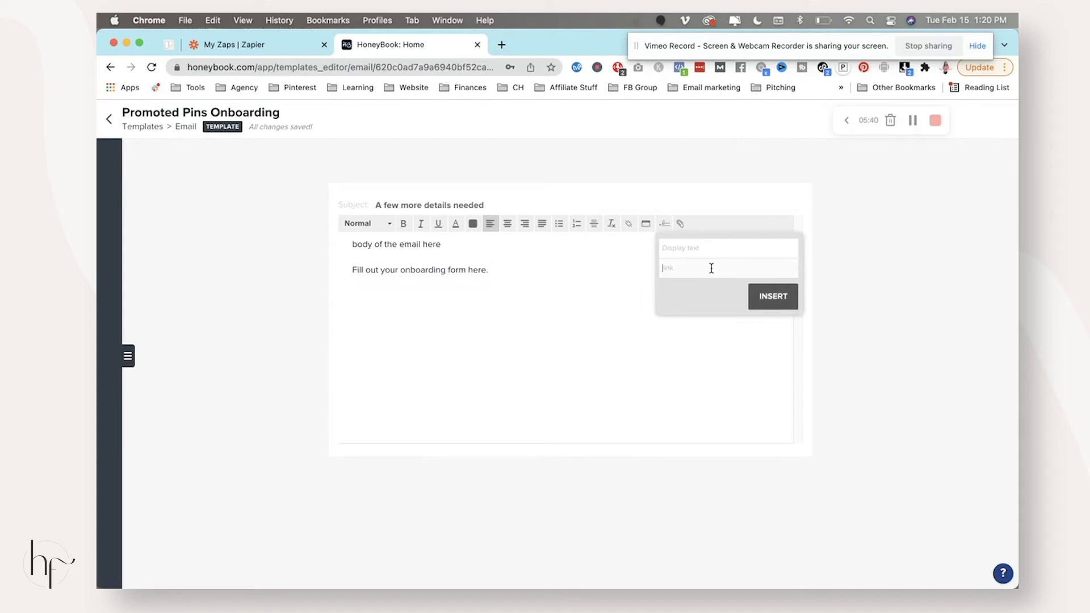
pyautogui.press('cmd+v')
pyautogui.click(773, 297)
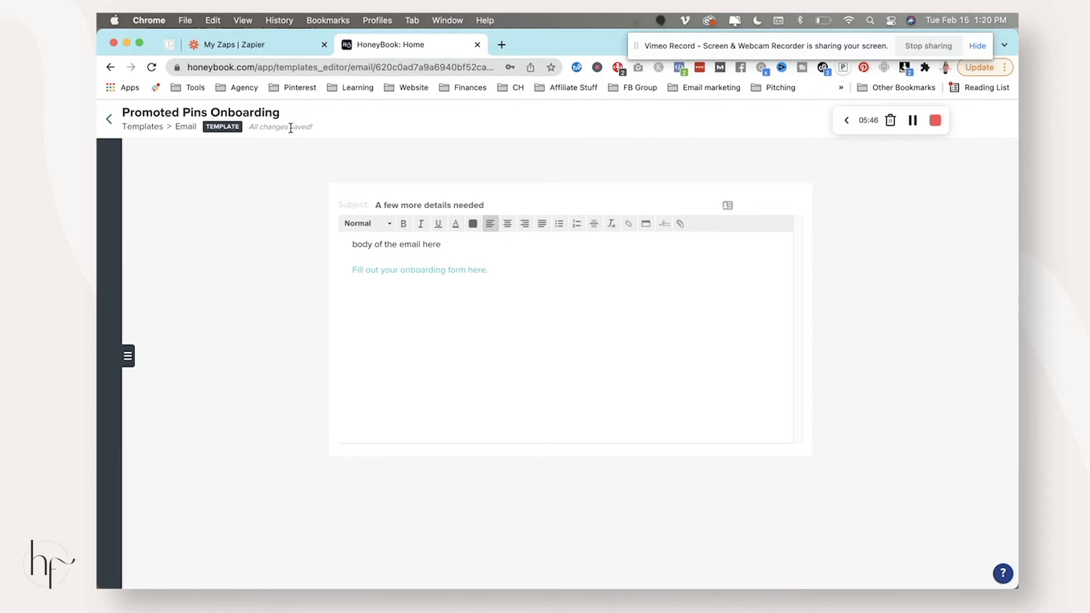
pyautogui.click(109, 118)
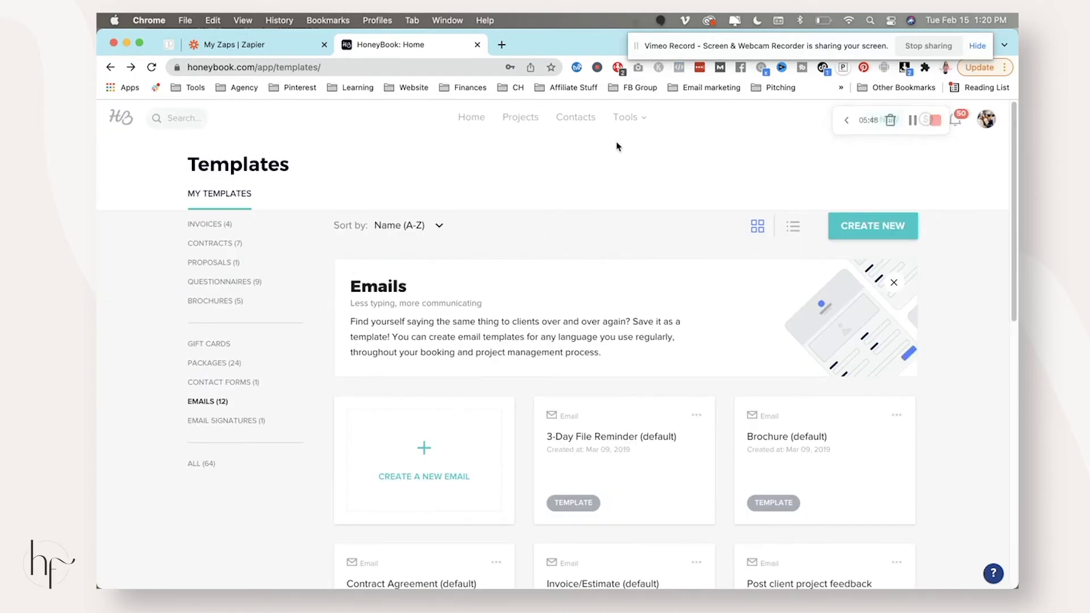
# Create a new automation whose first action is Send Email
pyautogui.moveTo(628, 126)
pyautogui.click(367, 249)
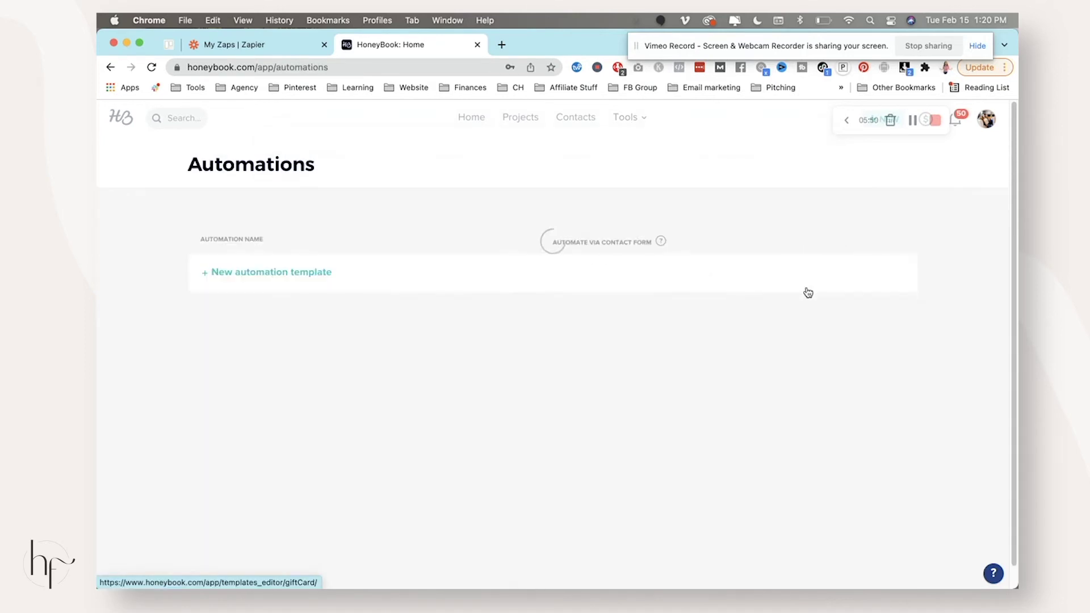
pyautogui.click(853, 225)
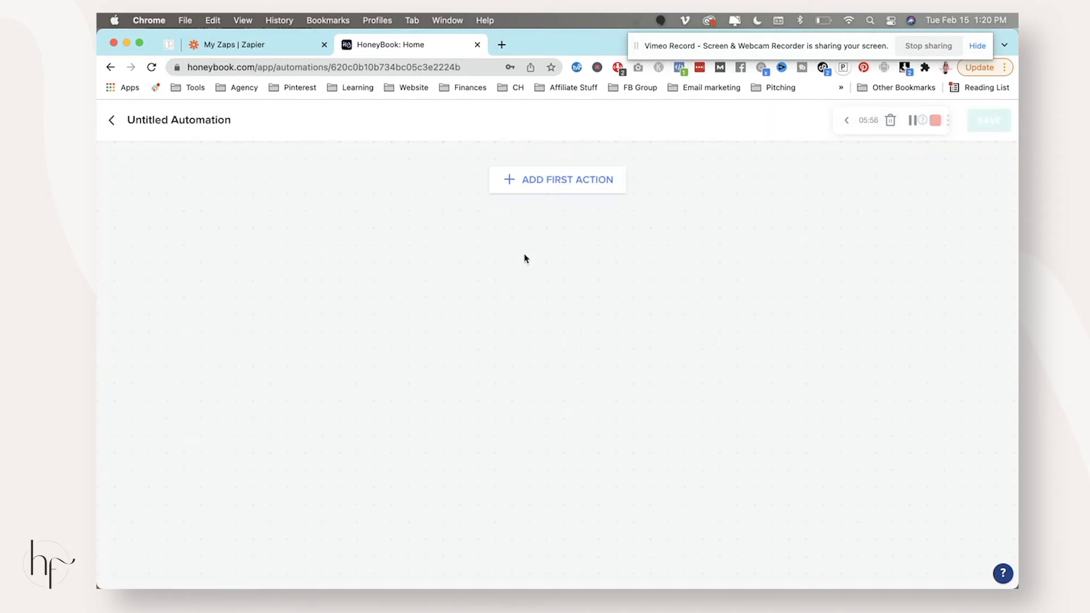
pyautogui.click(579, 181)
pyautogui.click(562, 251)
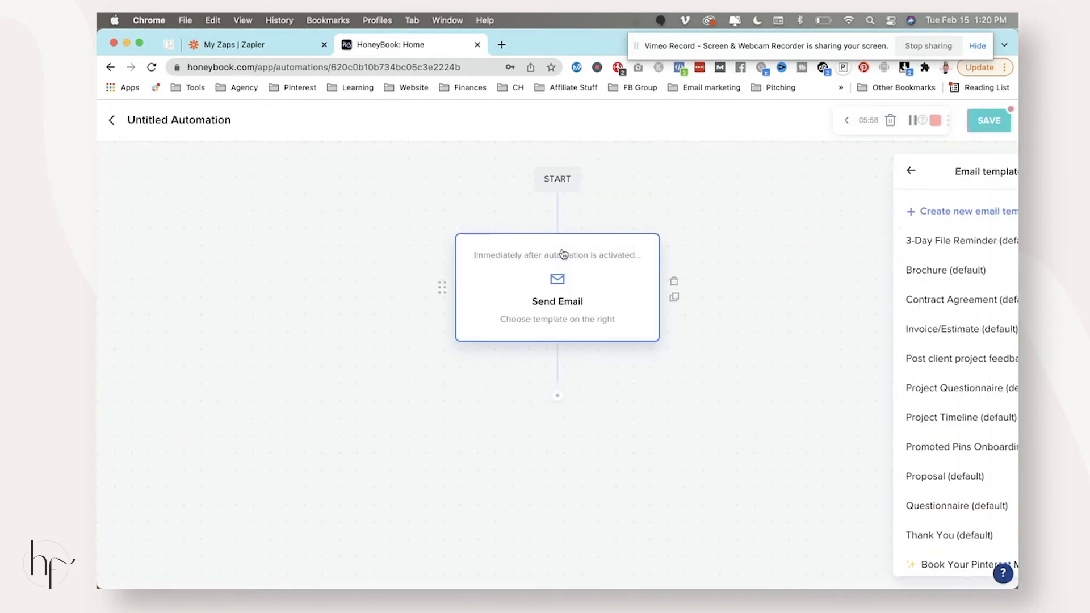
# Choose the Promoted Pins Onboarding email template for the Send Email action
pyautogui.moveTo(934, 356)
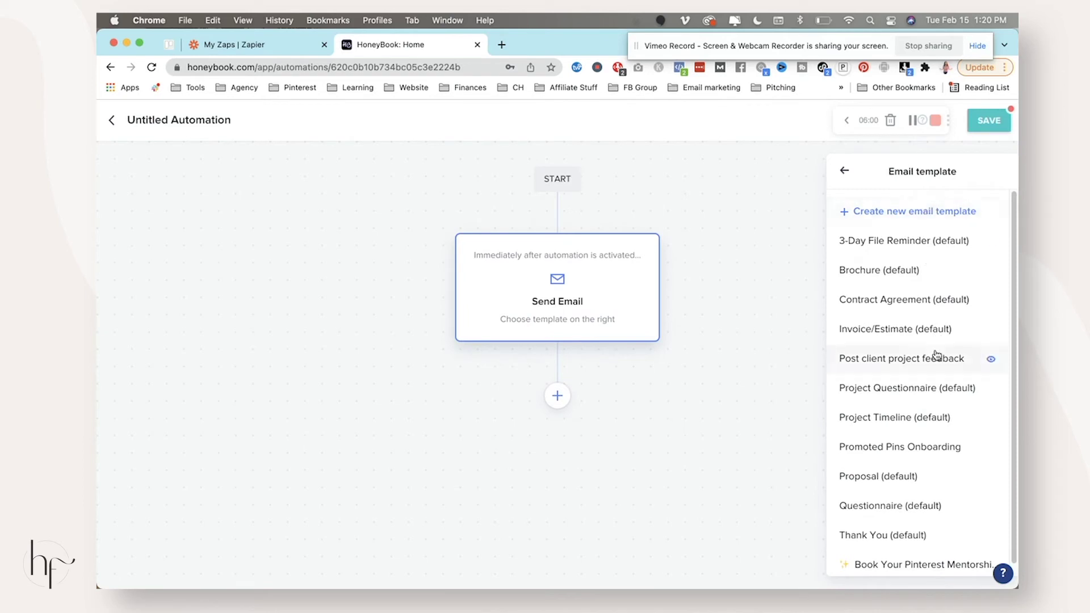
pyautogui.scroll(-1, 936, 356)
pyautogui.click(914, 436)
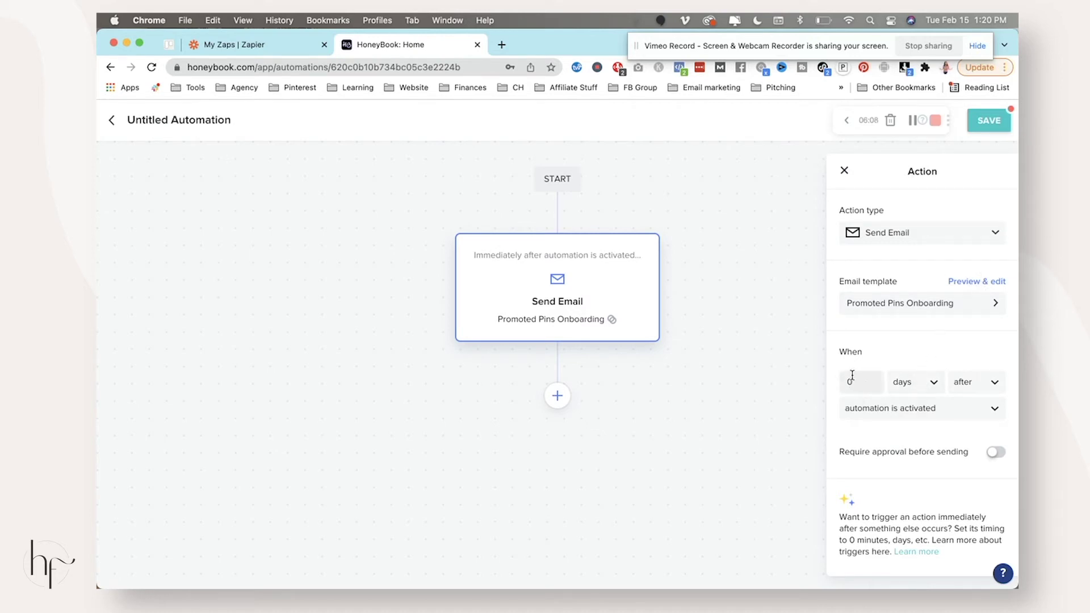
pyautogui.moveTo(837, 351); pyautogui.dragTo(905, 362)
pyautogui.moveTo(854, 211); pyautogui.dragTo(918, 215)
pyautogui.click(872, 282)
# Set the email to send immediately after the contract is signed
pyautogui.click(946, 415)
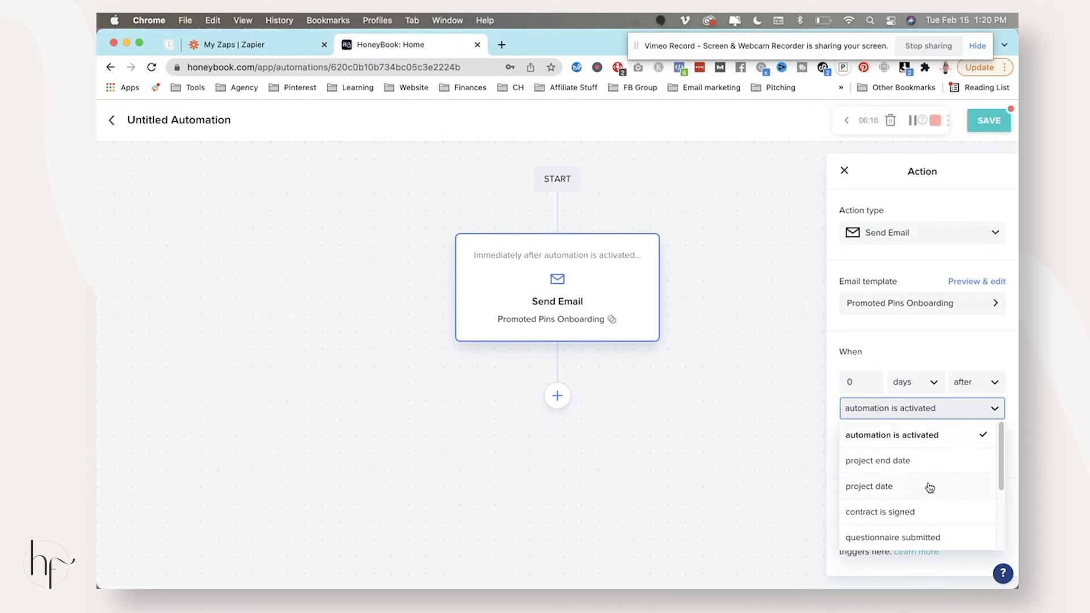
pyautogui.click(923, 518)
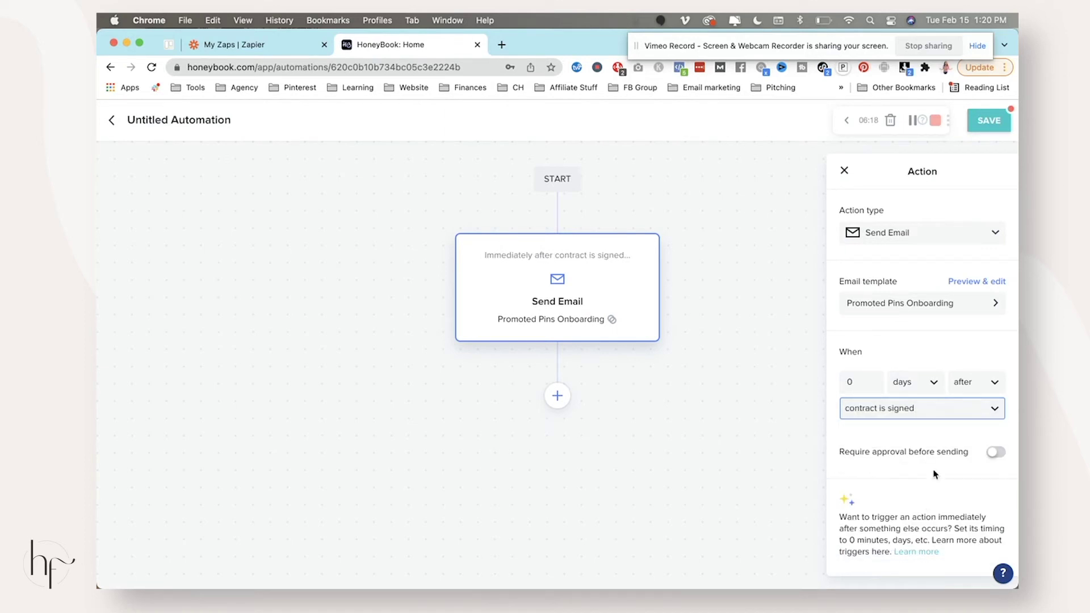
pyautogui.moveTo(891, 453)
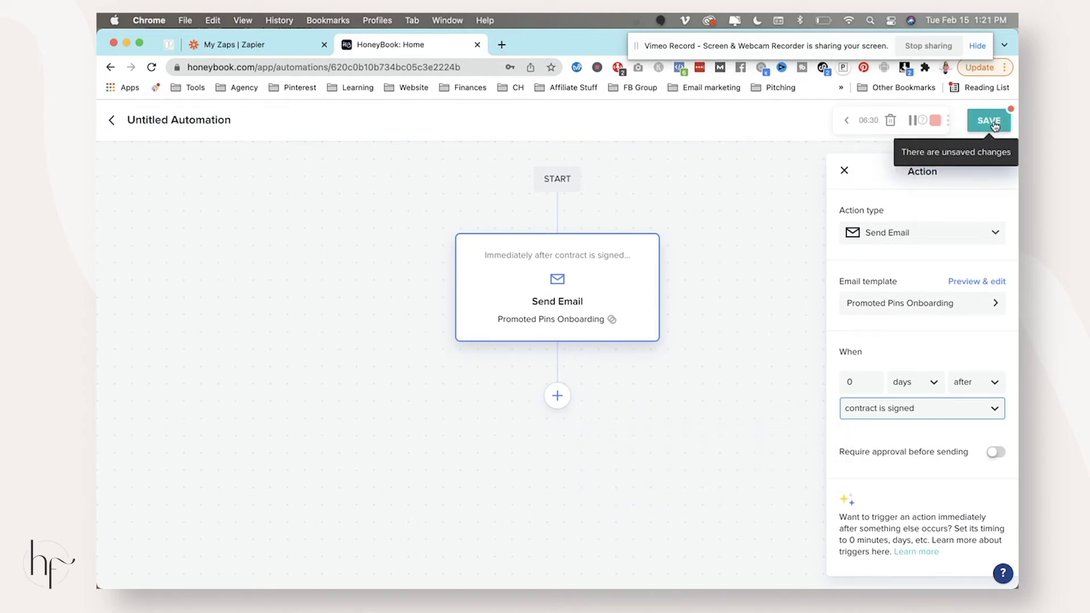
pyautogui.click(656, 391)
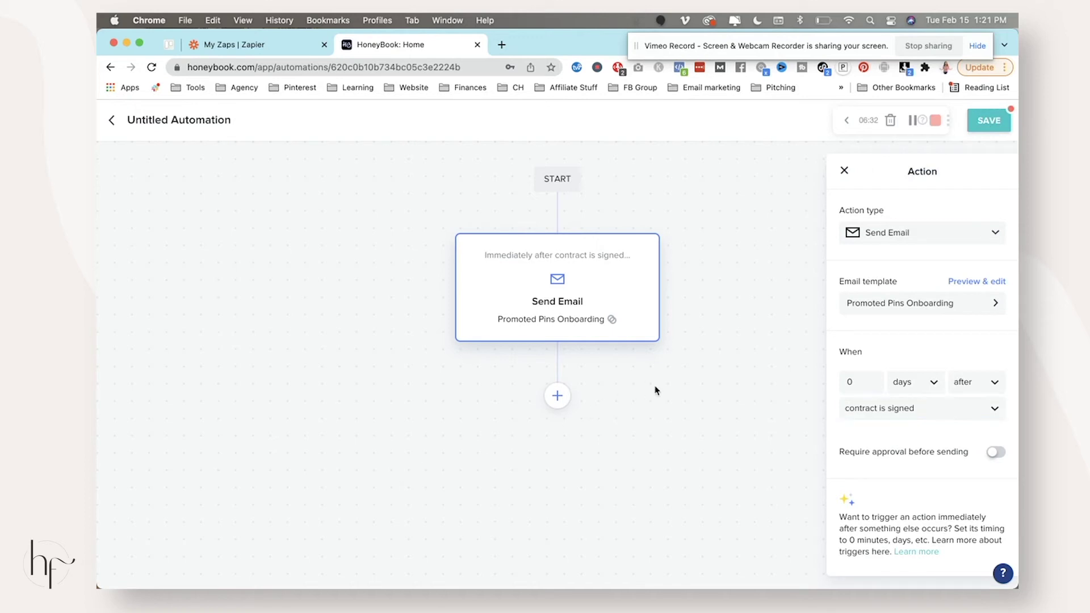
pyautogui.click(655, 390)
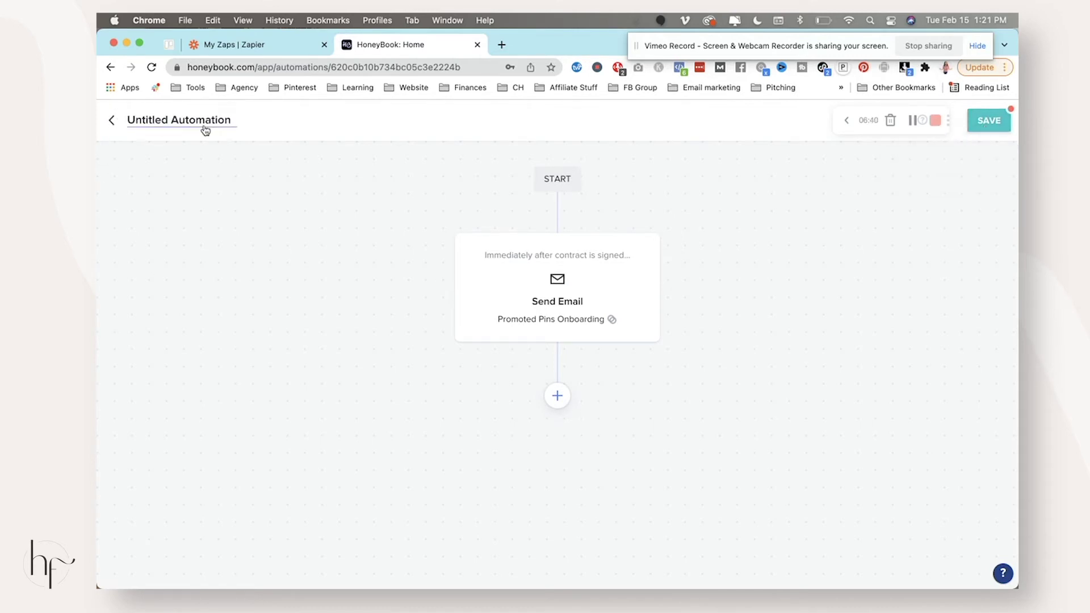
# Retitle the Untitled Automation as 'Promoted Pins Test' and save it
pyautogui.click(231, 126)
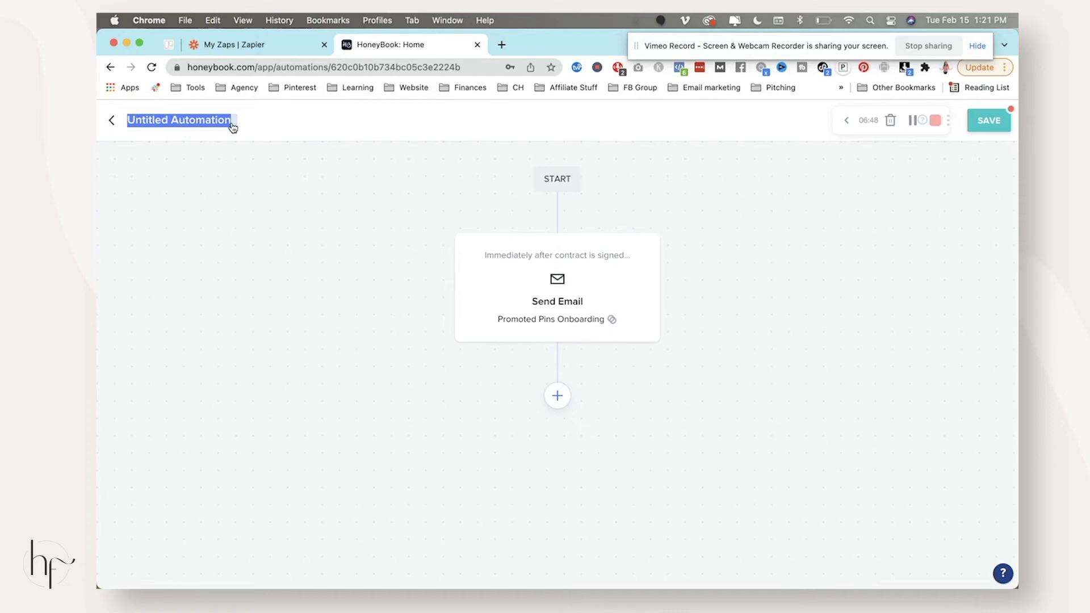
pyautogui.write('Promoted Pins')
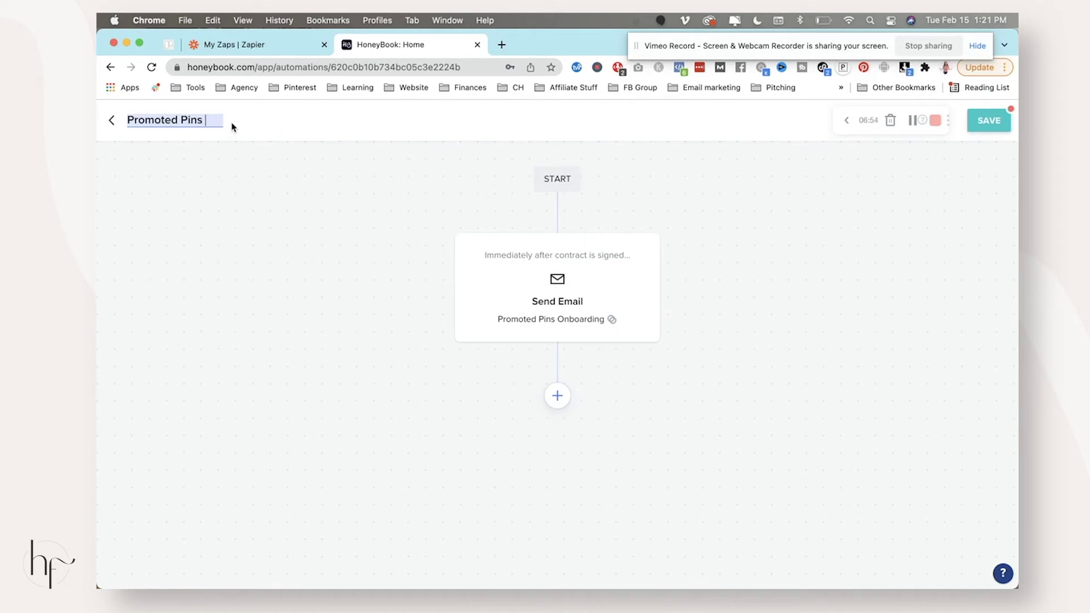
pyautogui.write('Test')
pyautogui.click(288, 173)
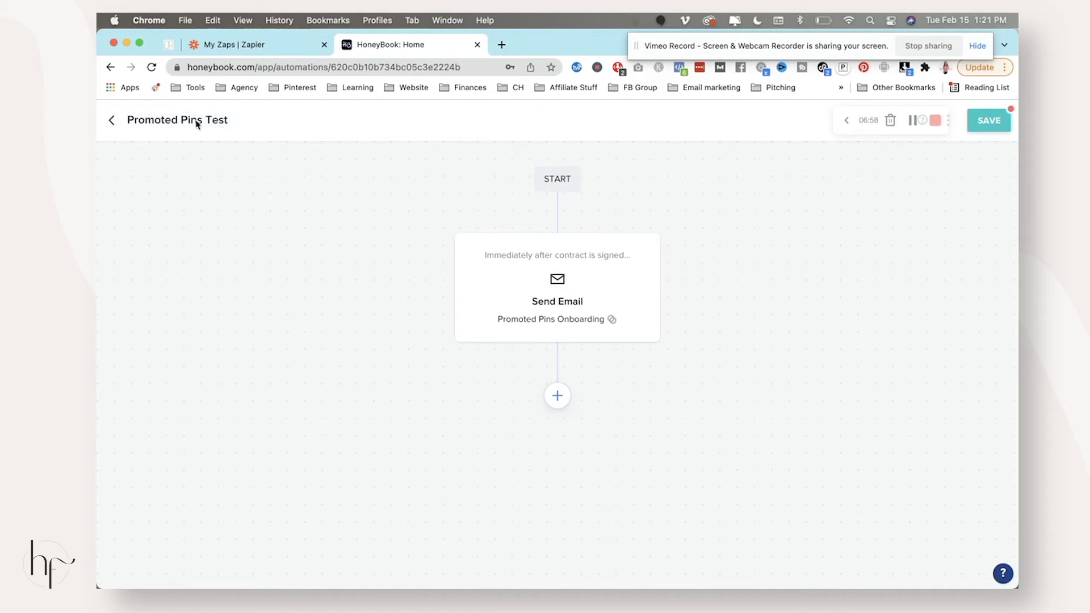
pyautogui.click(1002, 129)
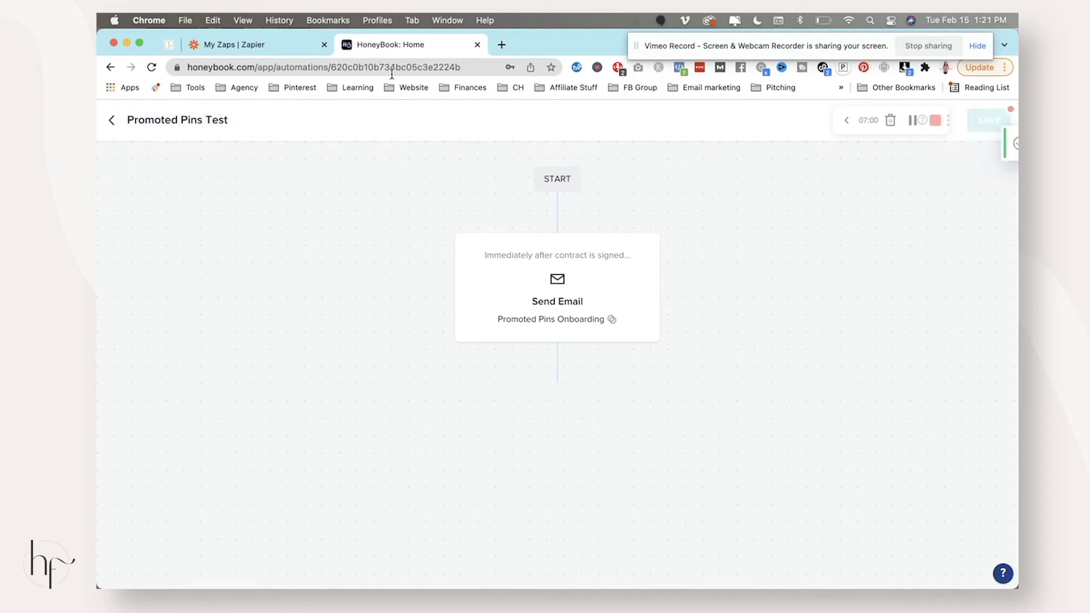
pyautogui.click(295, 49)
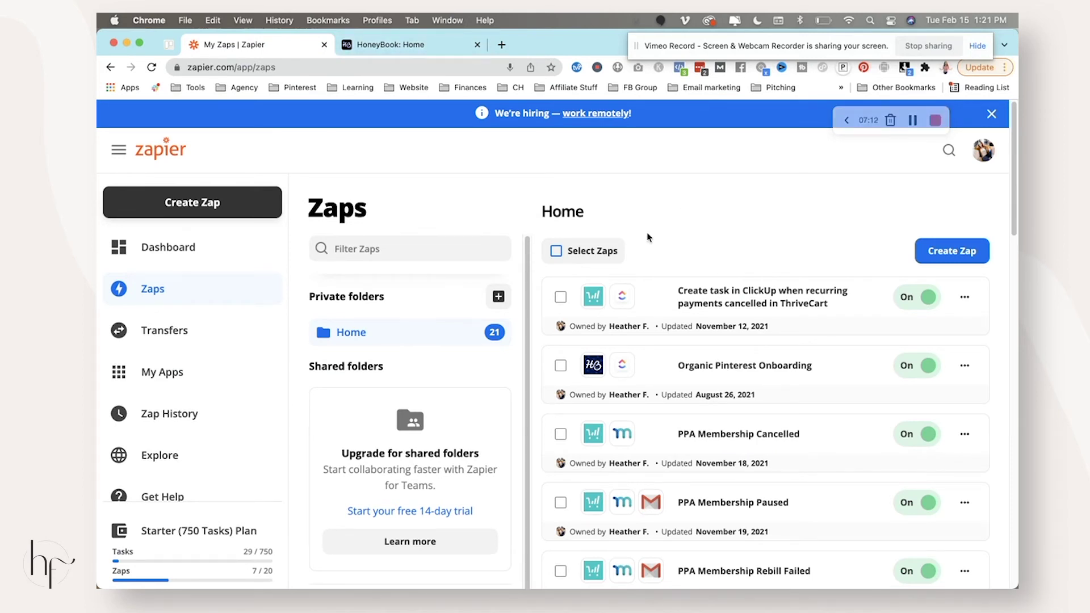
# Open the Promoted Pins Onboarding Zap from My Zaps and expand its ClickUp Create Task step
pyautogui.scroll(-10, 741, 339)
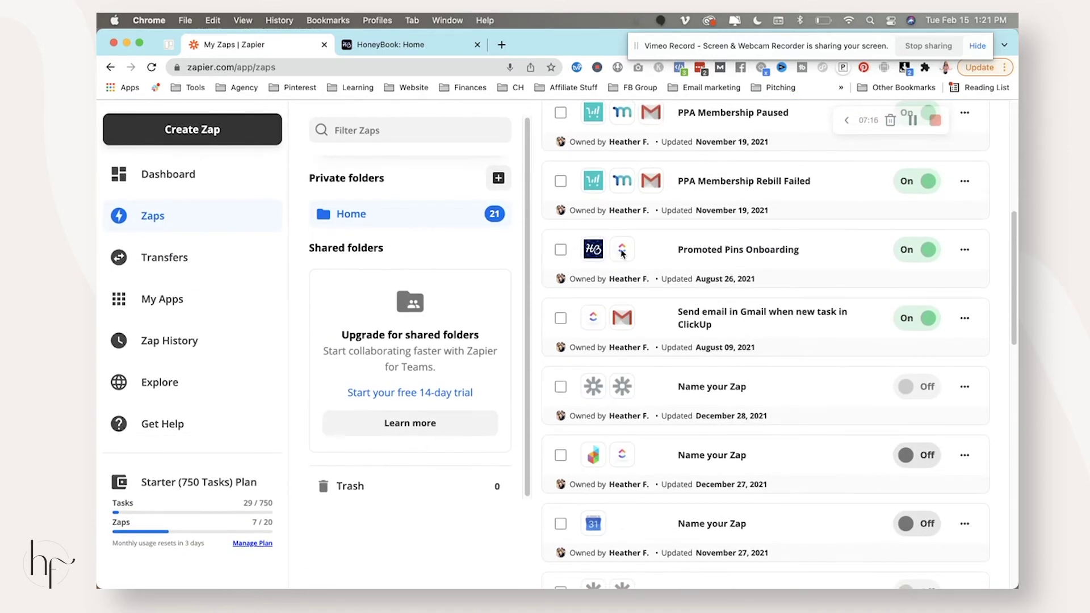
pyautogui.click(757, 255)
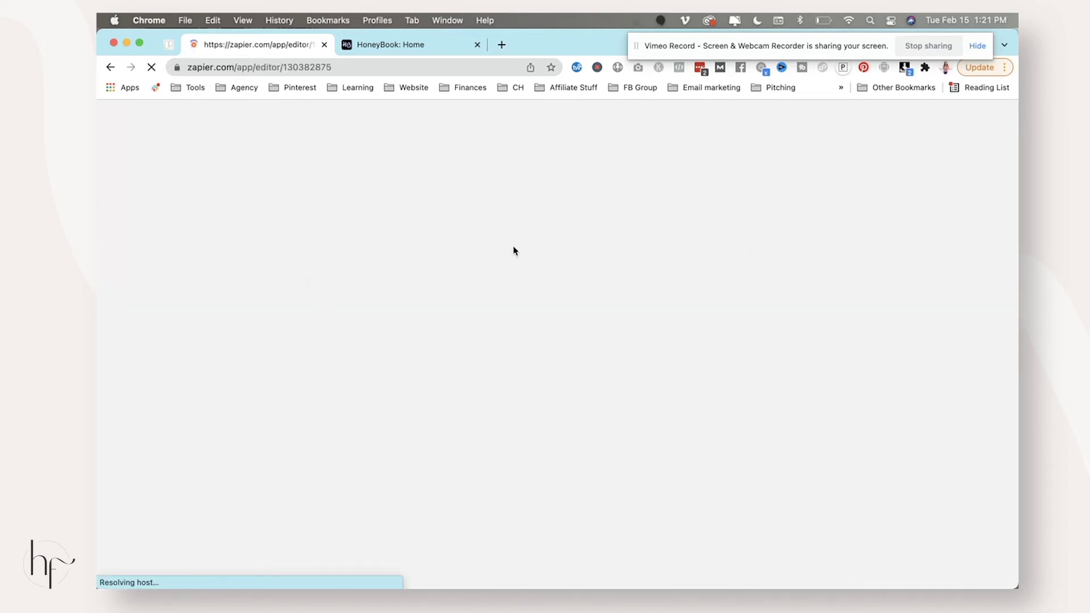
pyautogui.moveTo(757, 55); pyautogui.dragTo(772, 49)
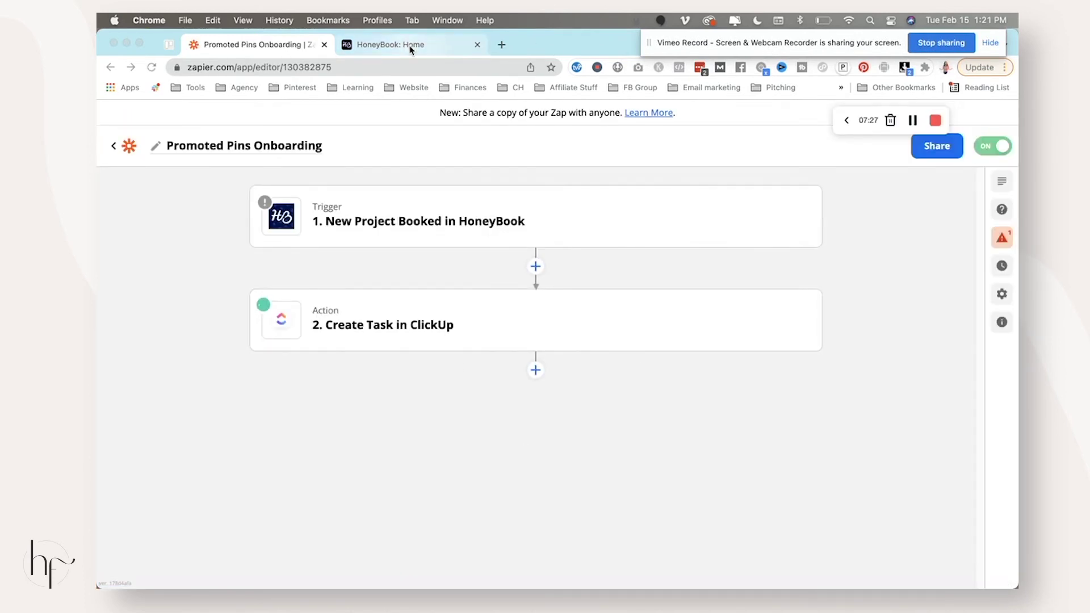
pyautogui.click(407, 46)
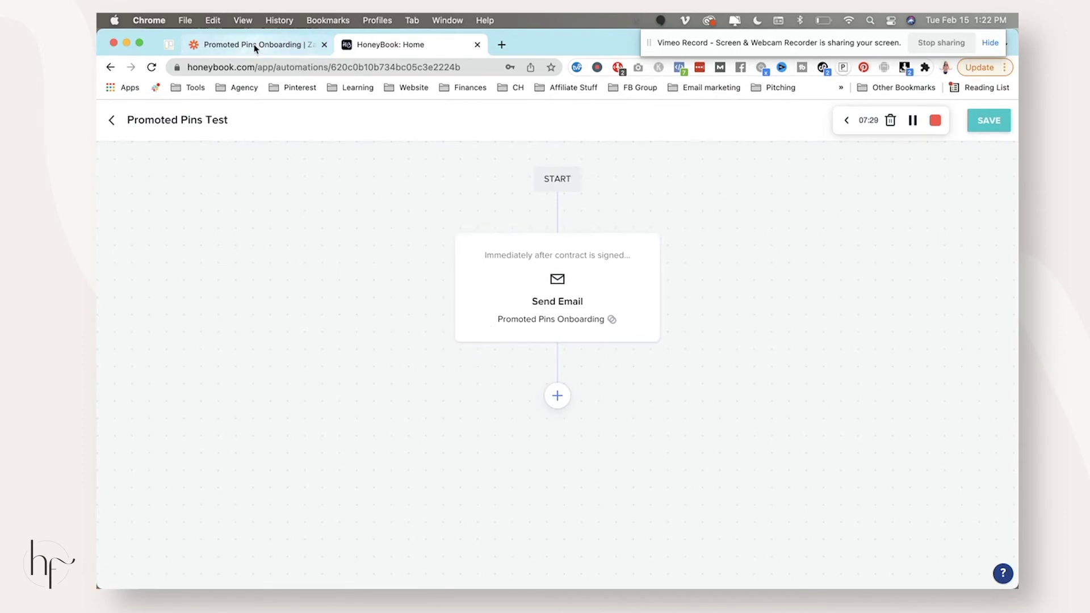
pyautogui.click(312, 45)
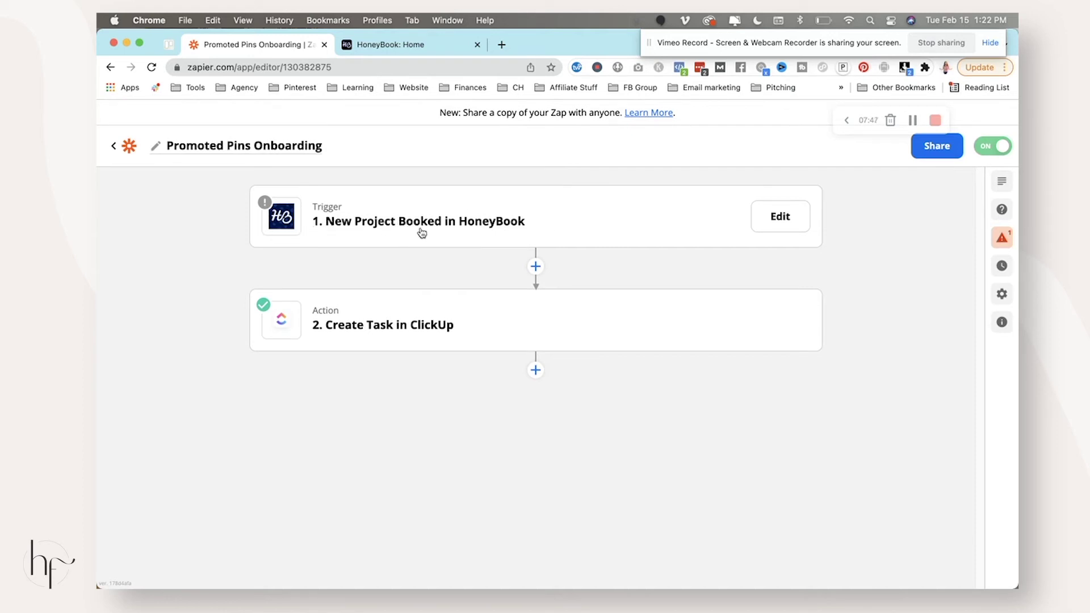
pyautogui.click(432, 332)
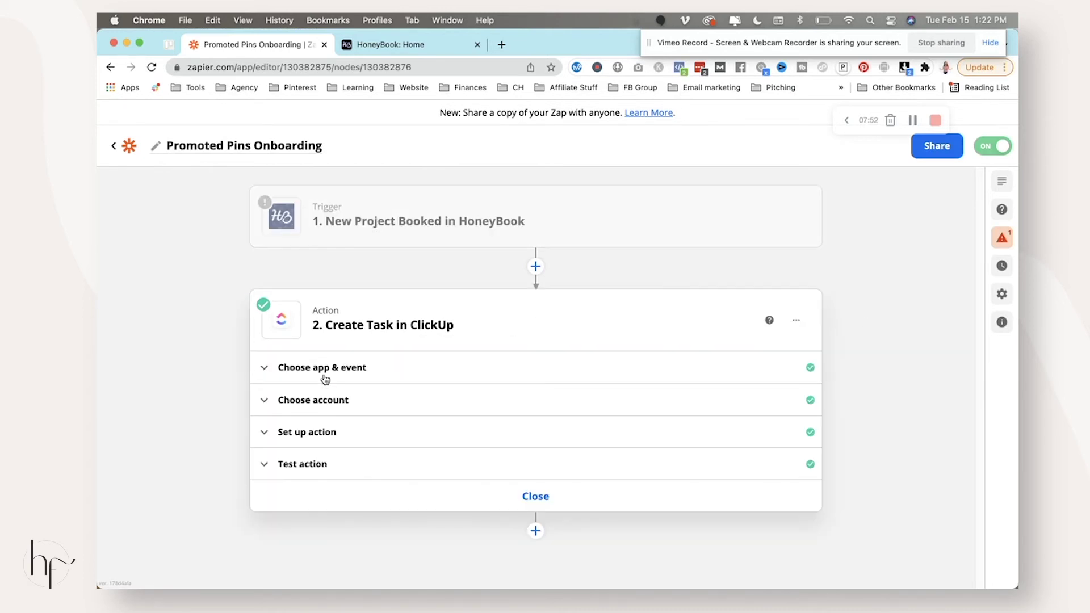
# Review Create Task setup fields: Client Onboarding list and Onboarding: Promoted Pins Client template
pyautogui.click(308, 434)
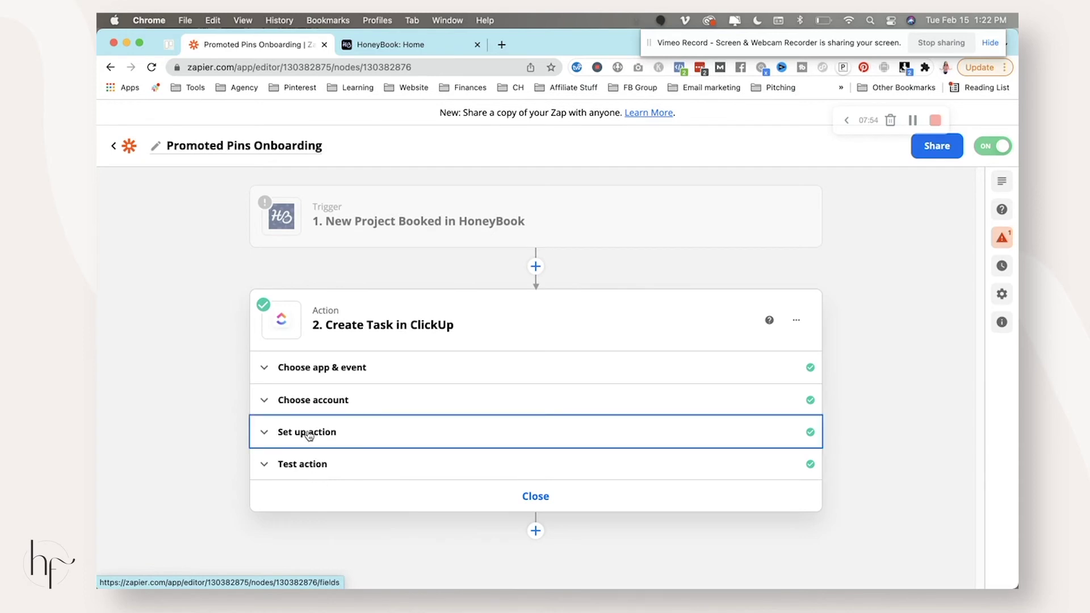
pyautogui.scroll(-5, 445, 379)
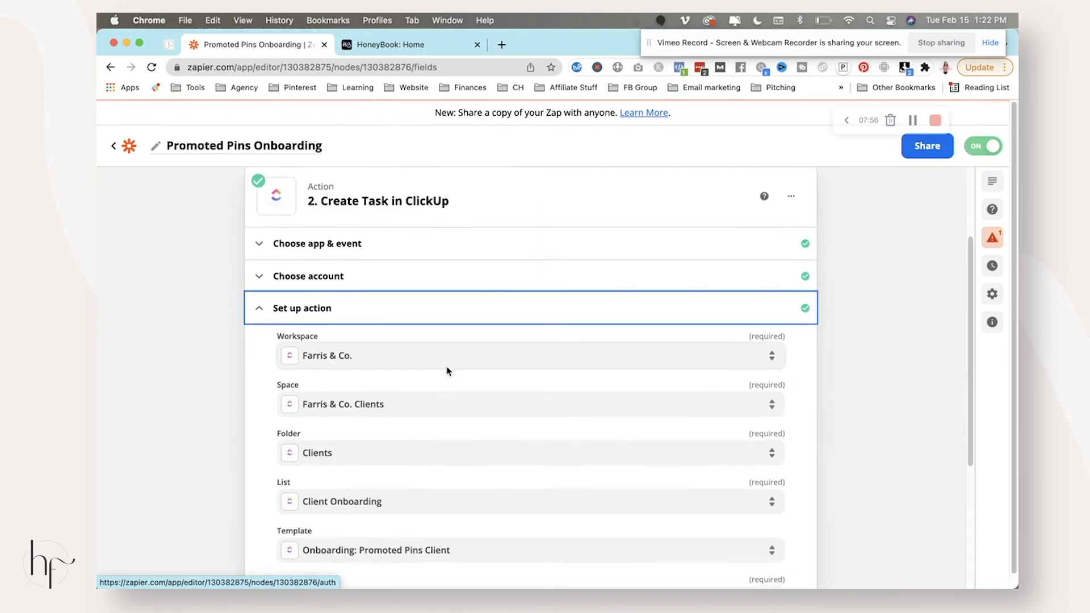
pyautogui.scroll(-1, 435, 379)
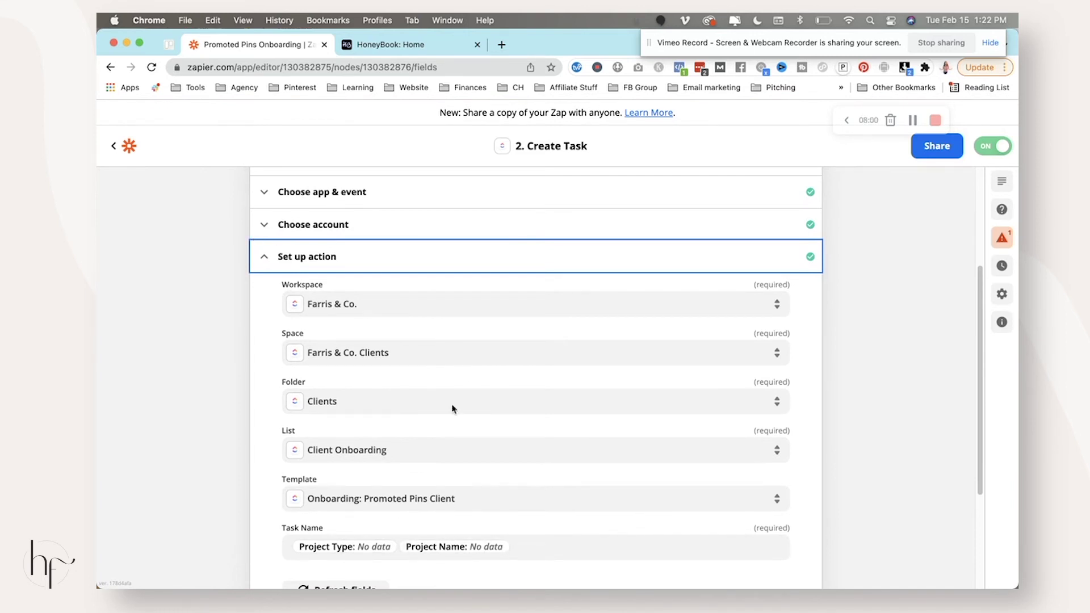
pyautogui.scroll(-4, 451, 403)
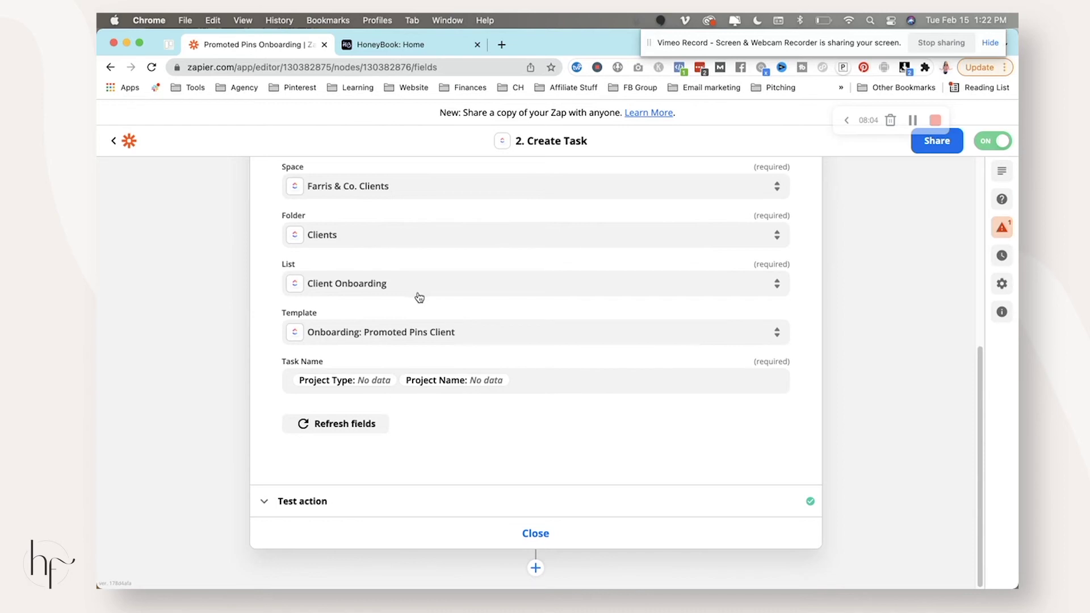
pyautogui.scroll(2, 417, 297)
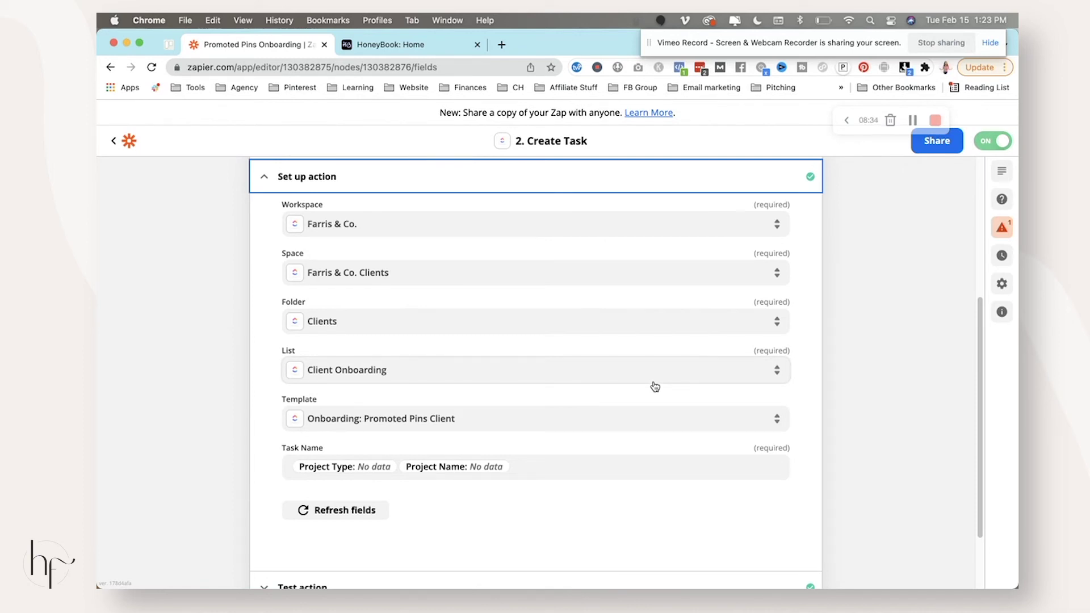
pyautogui.moveTo(443, 574)
pyautogui.scroll(-3, 531, 375)
pyautogui.scroll(6, 545, 386)
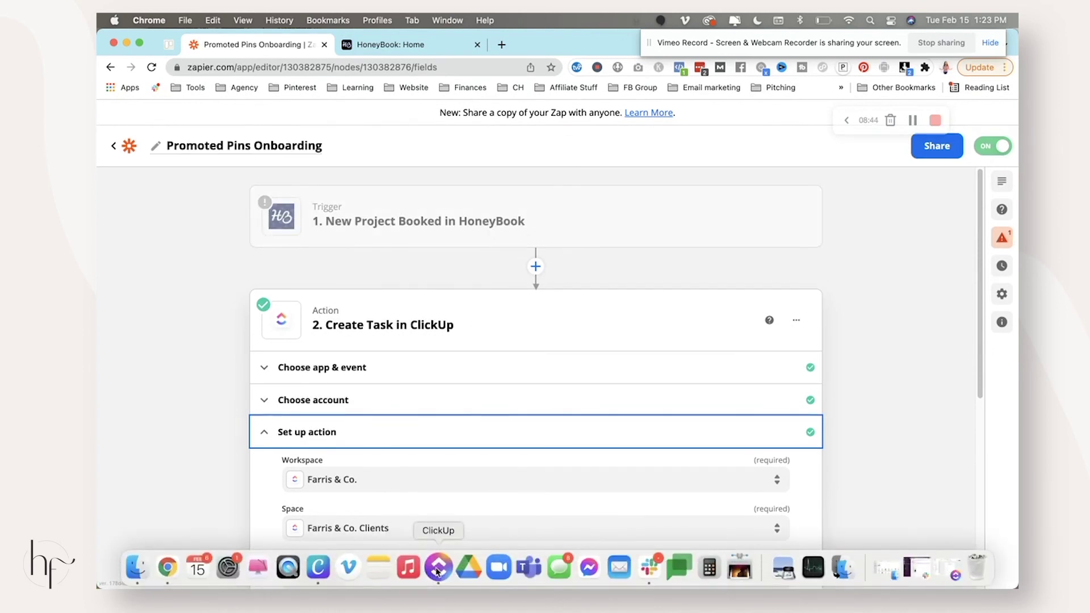
pyautogui.click(444, 581)
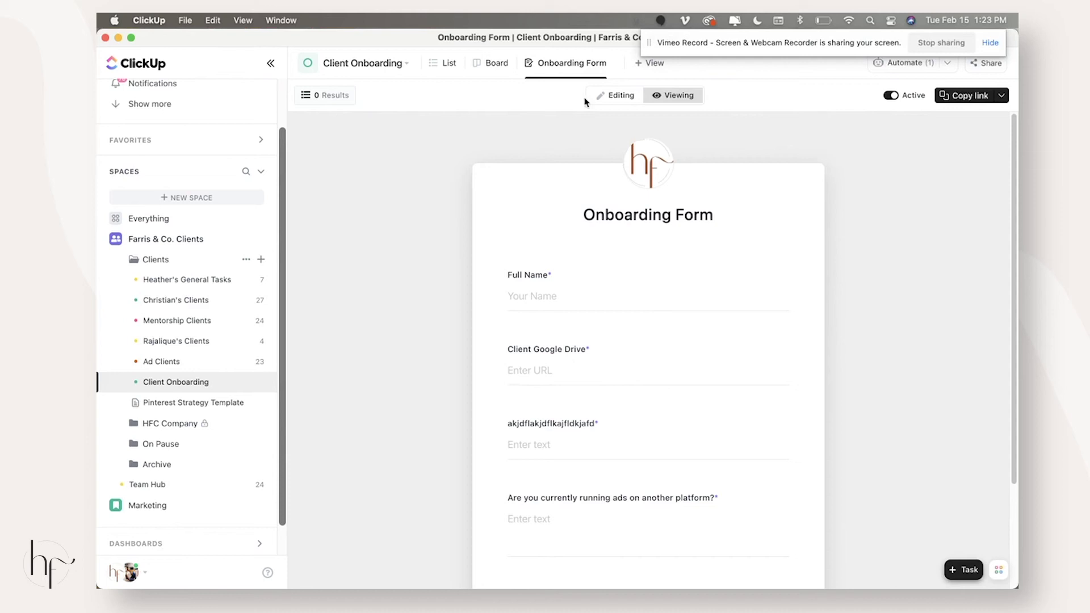
# Open the Onboarding Form and fill the name, Google Drive and remaining fields with test answers
pyautogui.click(489, 64)
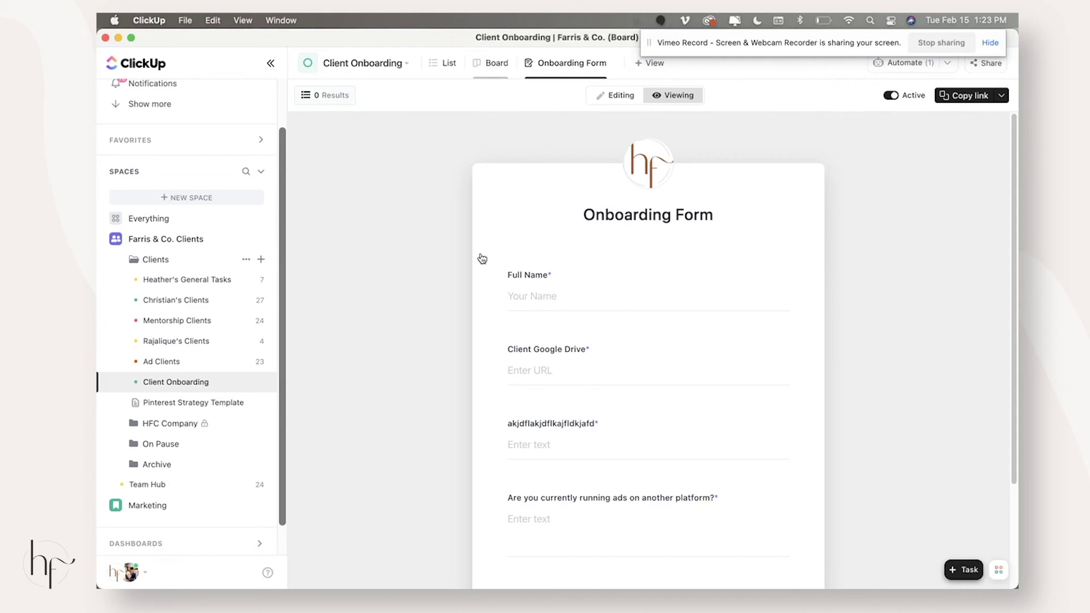
pyautogui.click(584, 65)
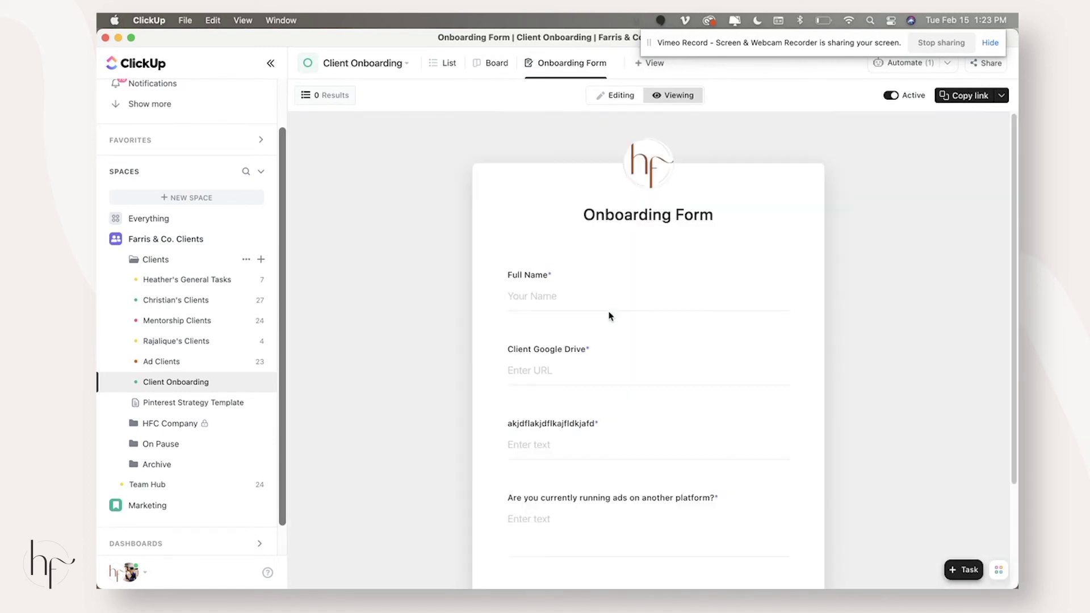
pyautogui.click(573, 290)
pyautogui.write('heather')
pyautogui.press('Tab')
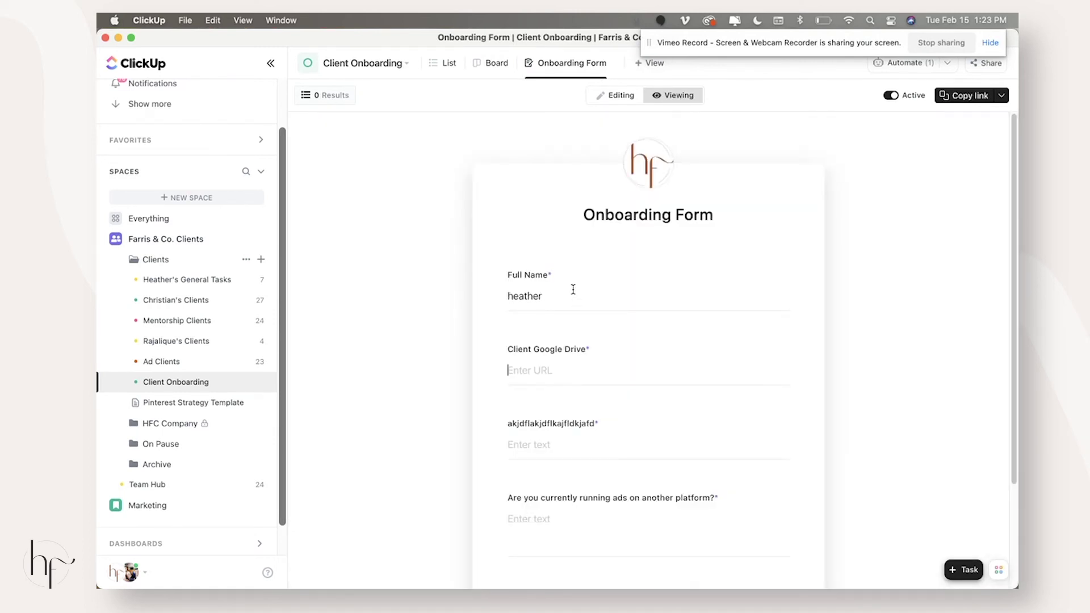
pyautogui.write('heaktelkj')
pyautogui.press('Tab')
pyautogui.write('hlajdflkdj')
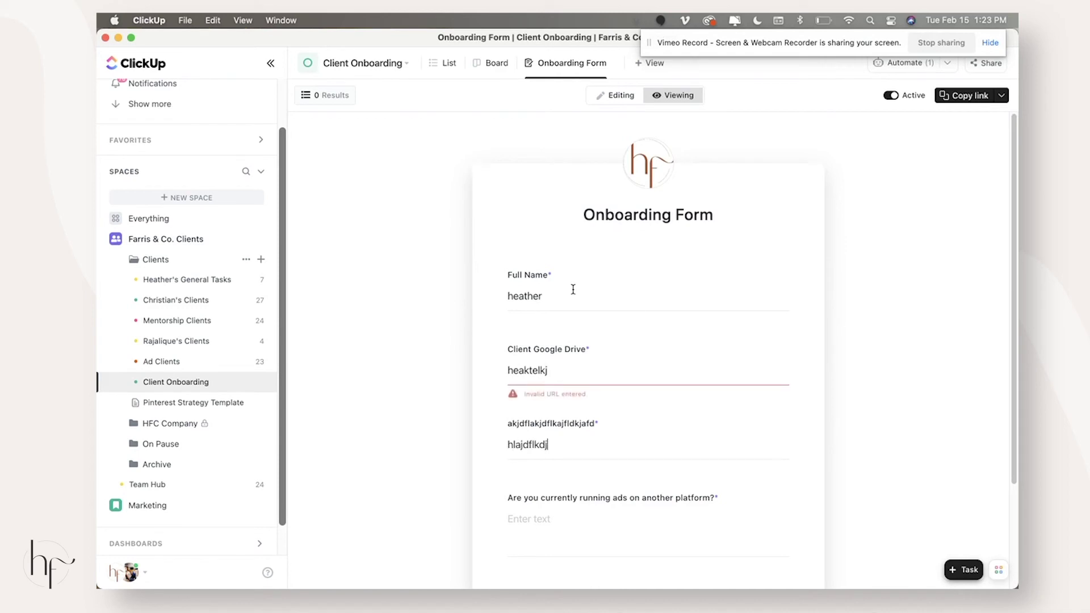
pyautogui.press('Tab')
pyautogui.write('healjrelkjr')
# Replace the invalid Google Drive entry with a website URL and submit the form
pyautogui.scroll(-3, 573, 292)
pyautogui.doubleClick(541, 239)
pyautogui.write('heatherfarris.com')
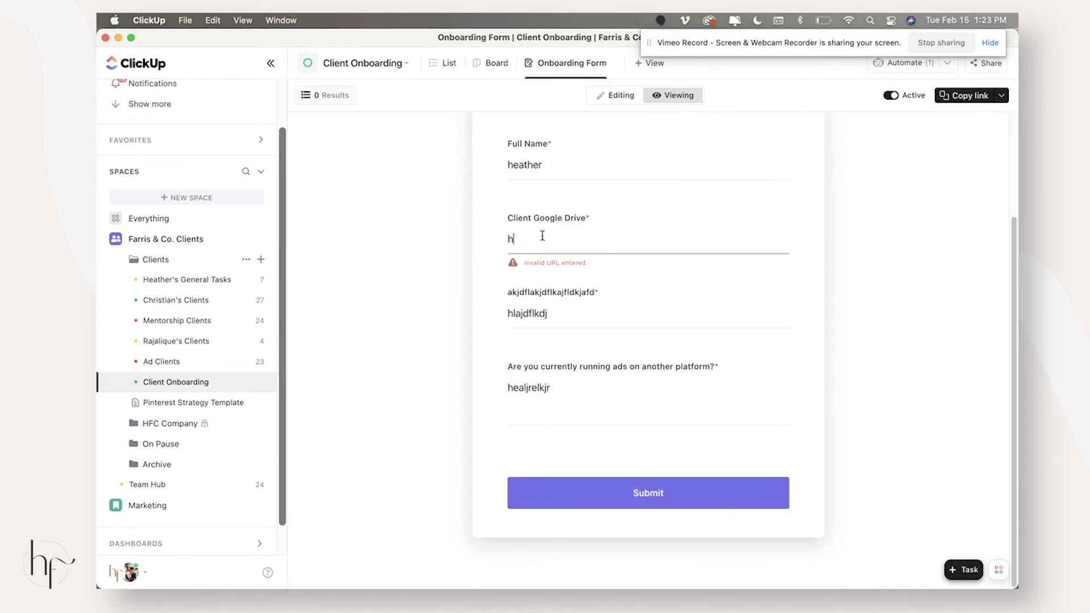
pyautogui.click(650, 492)
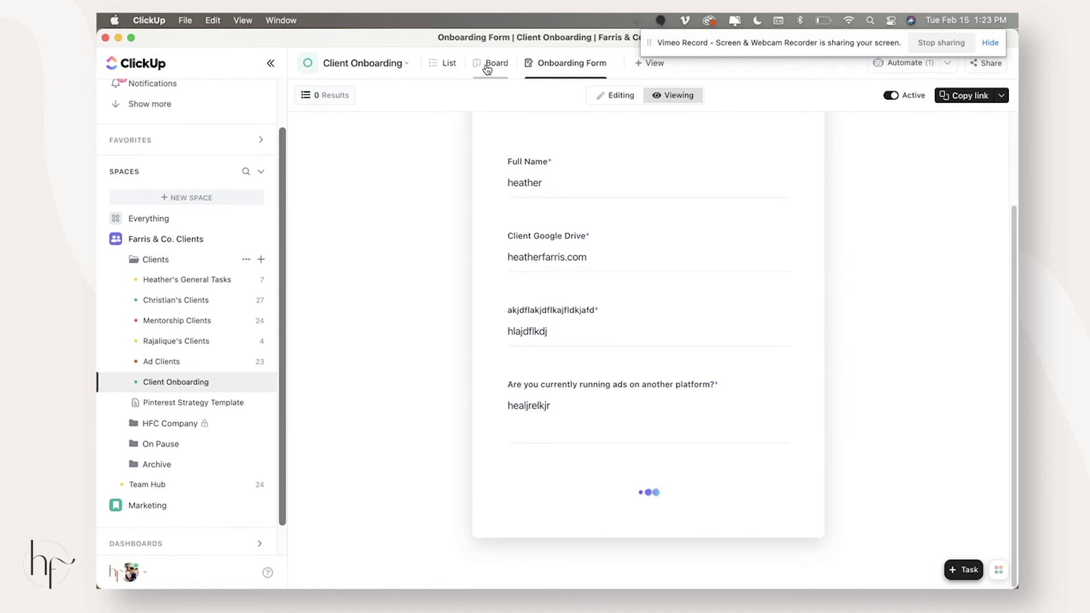
pyautogui.click(487, 68)
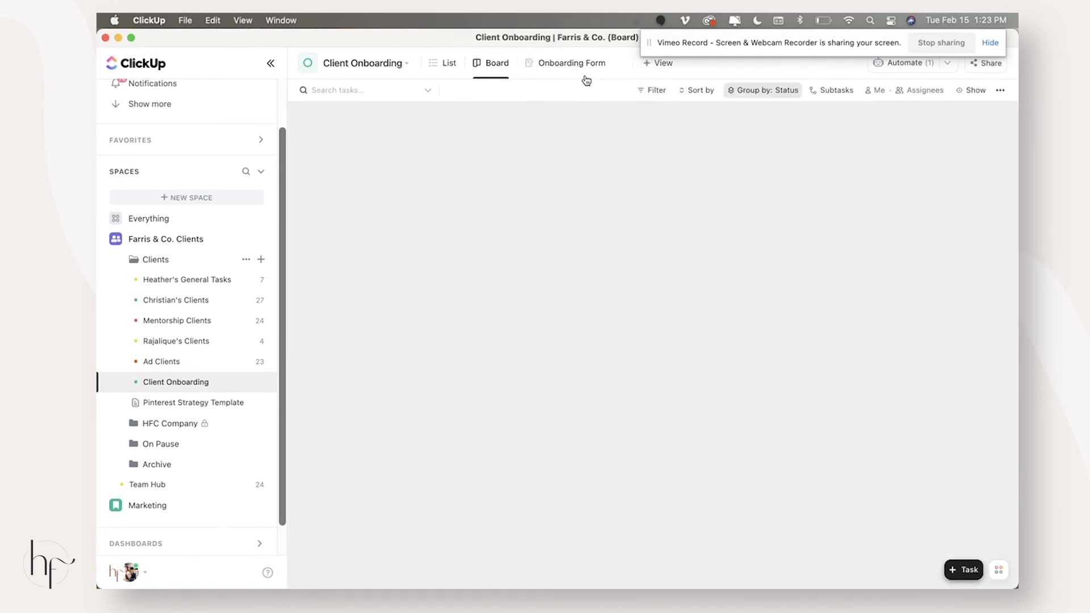
# Check the form's 1 result, review active automations, and open the new TO DO task
pyautogui.click(585, 77)
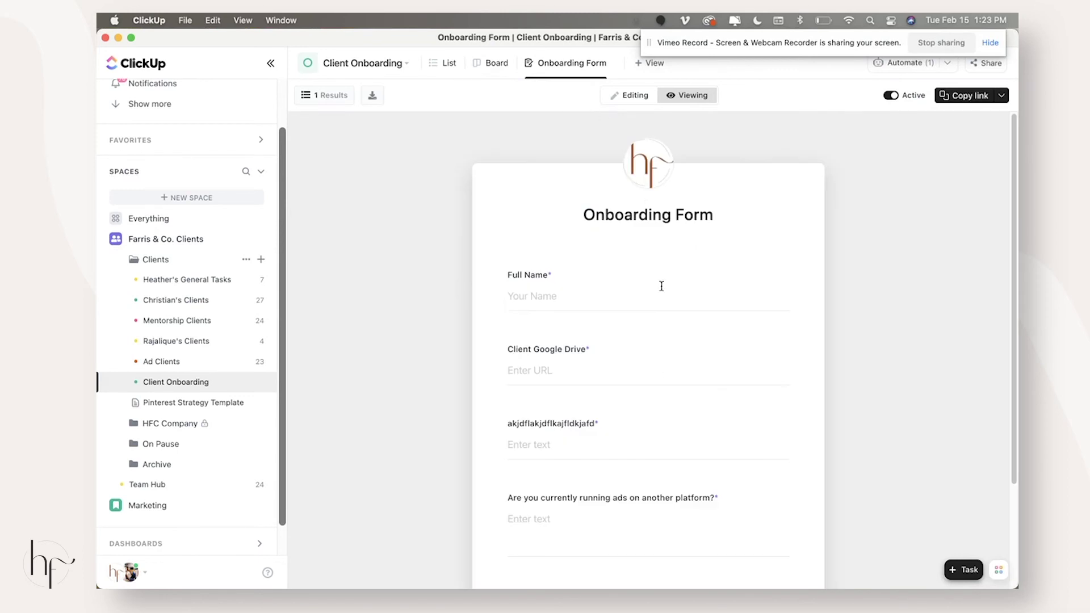
pyautogui.click(492, 64)
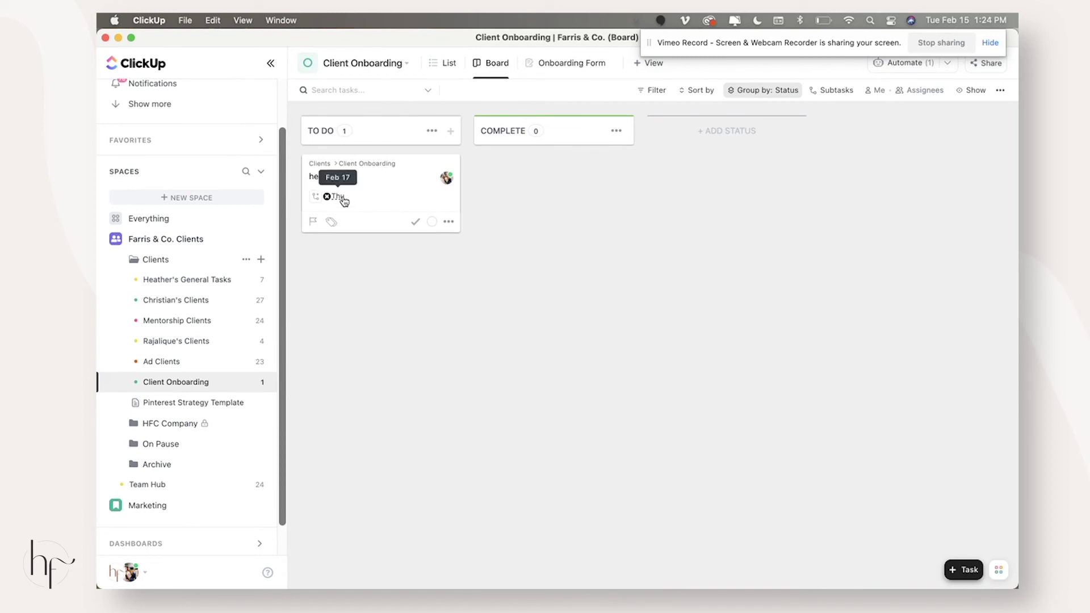
pyautogui.click(913, 74)
pyautogui.click(928, 104)
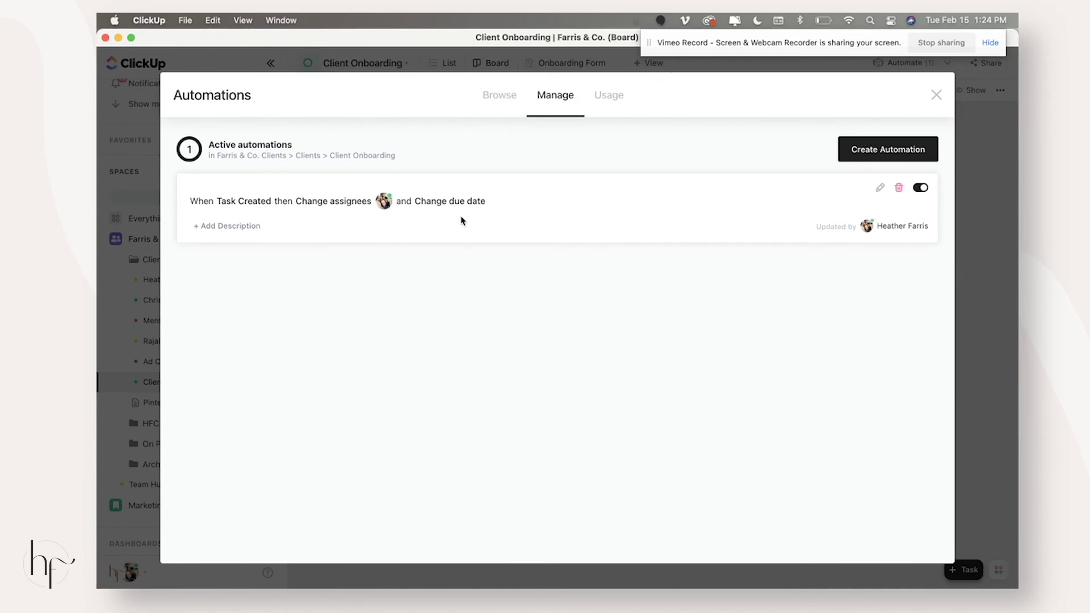
pyautogui.click(936, 95)
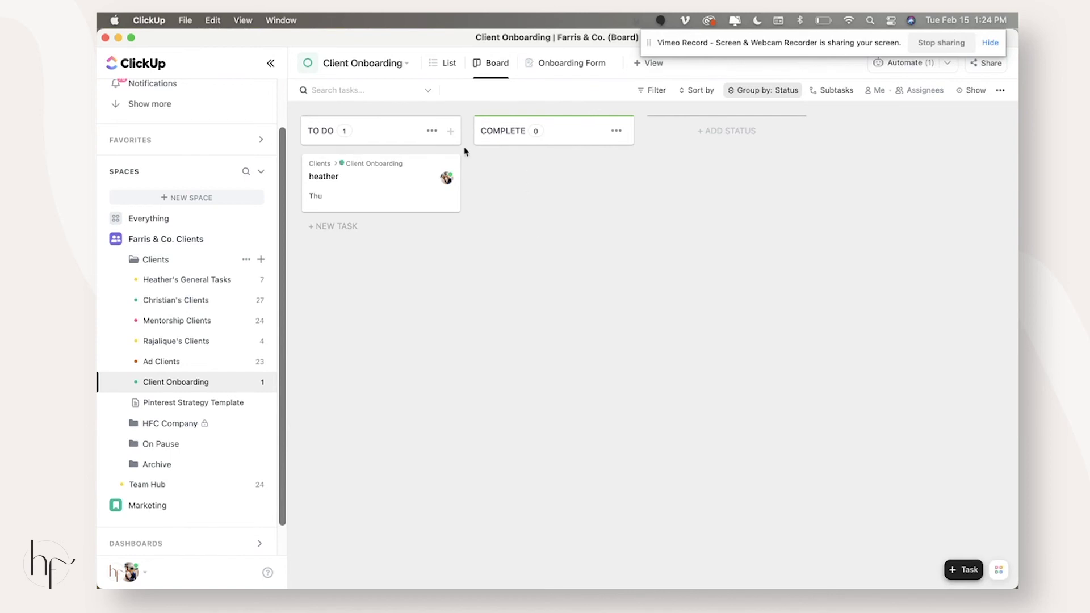
pyautogui.click(391, 185)
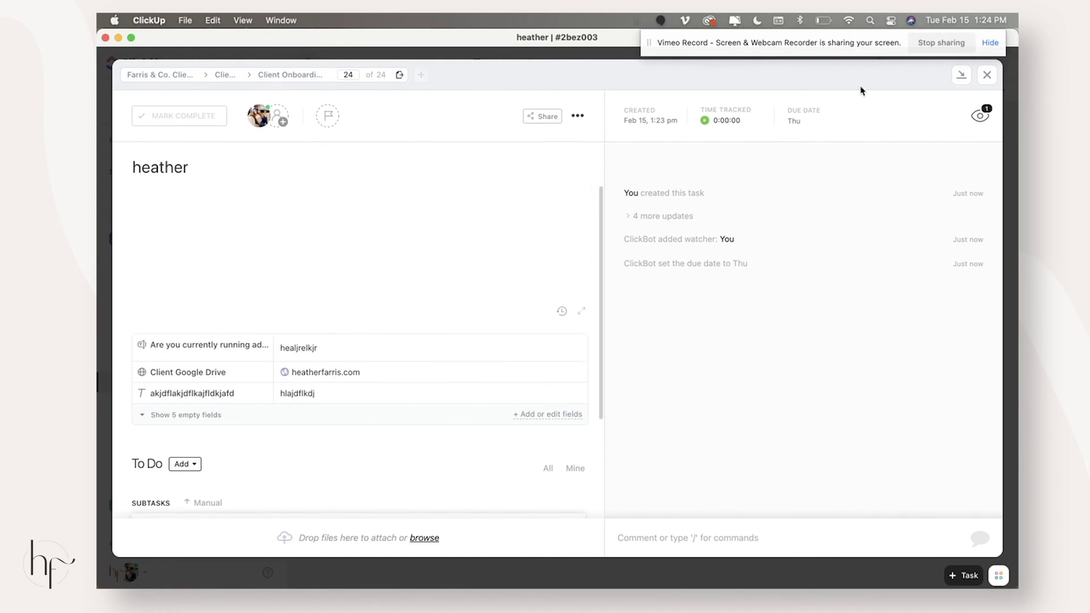
pyautogui.click(986, 74)
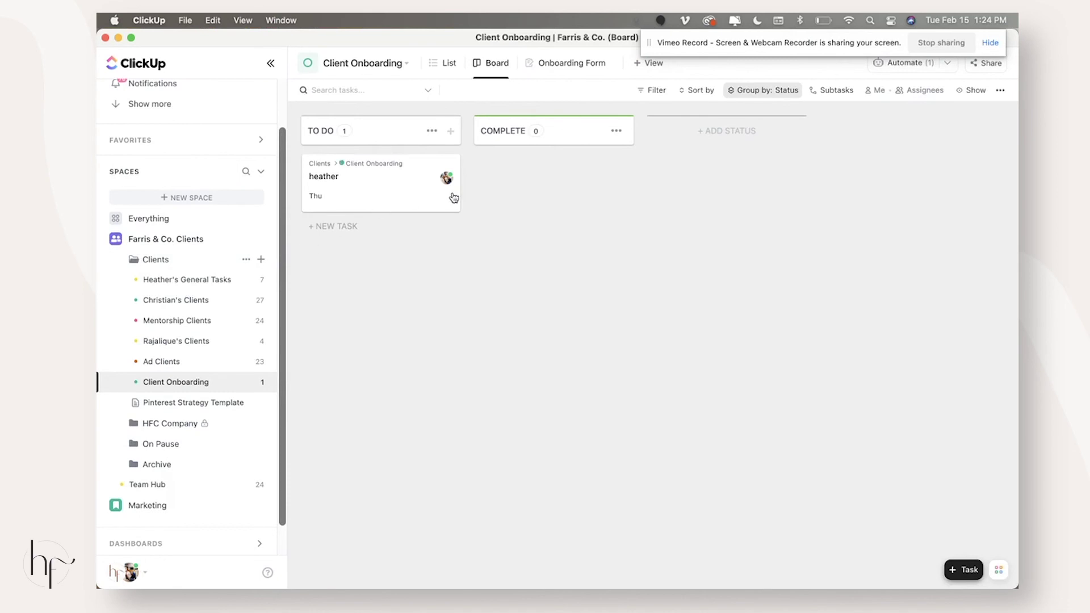